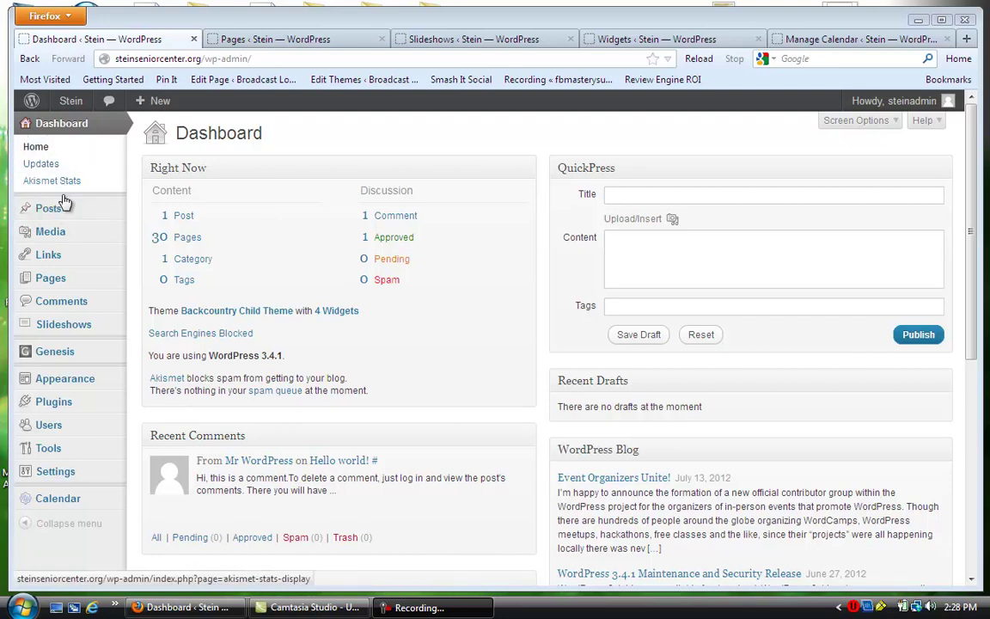
- Examine the submenu options of each admin section, from Posts through Appearance, Plugins and Settings to Calendar
{"action": "mouse_move", "coordinate": [65, 208]}
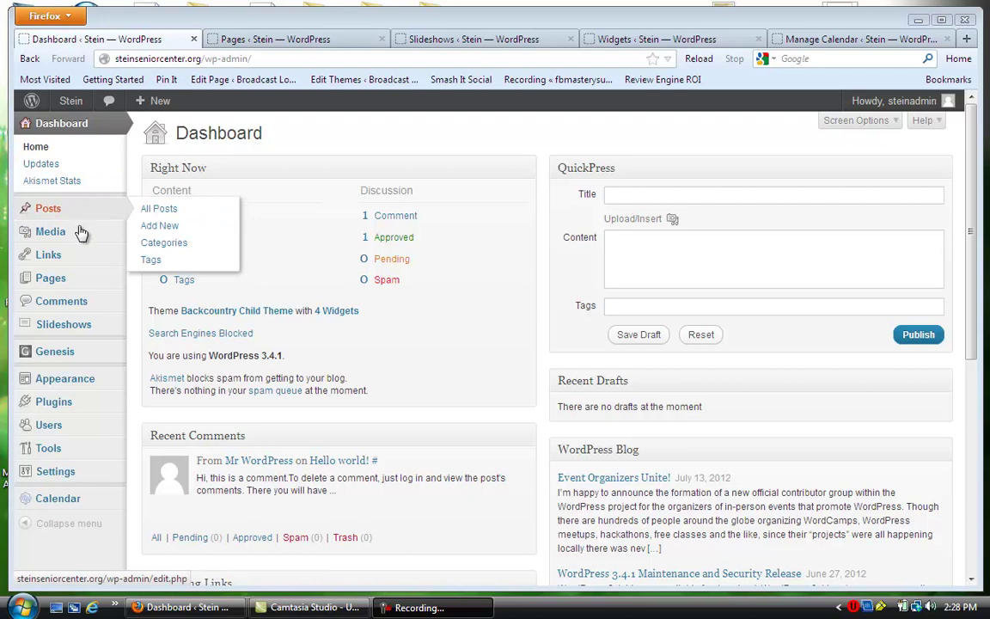
{"action": "mouse_move", "coordinate": [75, 234]}
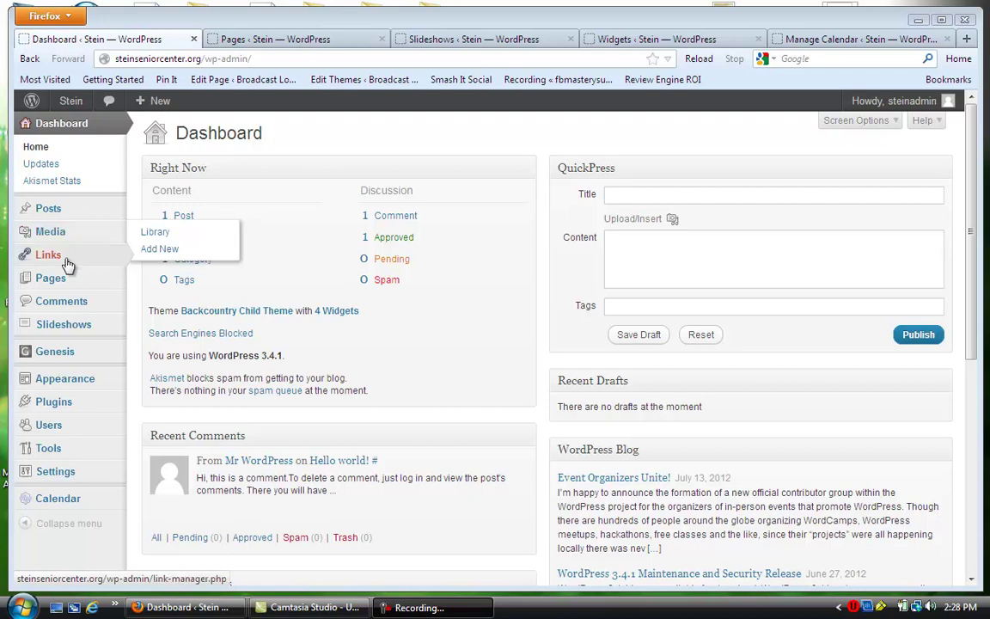
{"action": "mouse_move", "coordinate": [61, 255]}
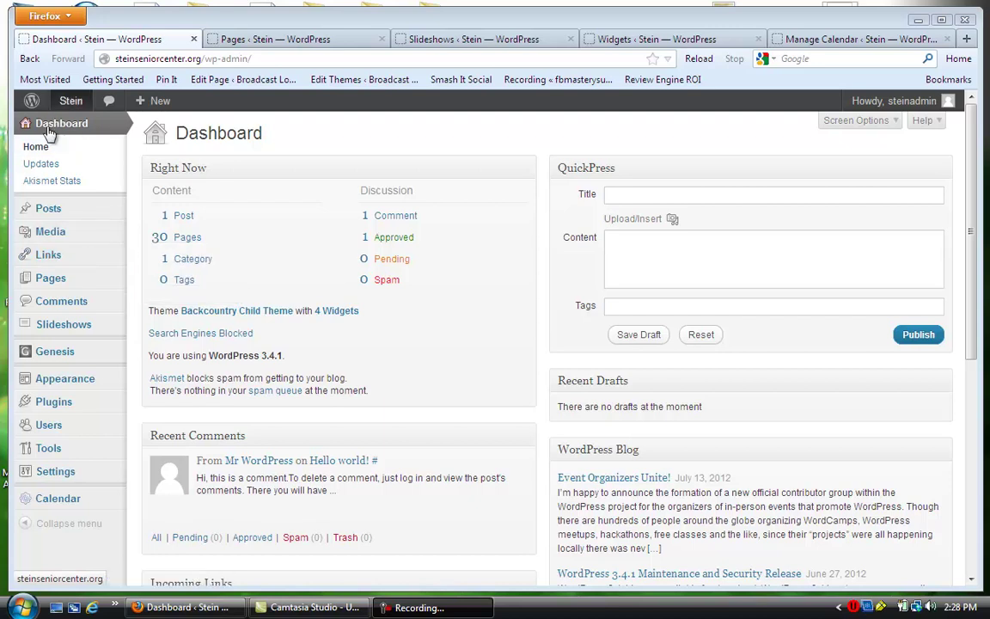
{"action": "mouse_move", "coordinate": [67, 281]}
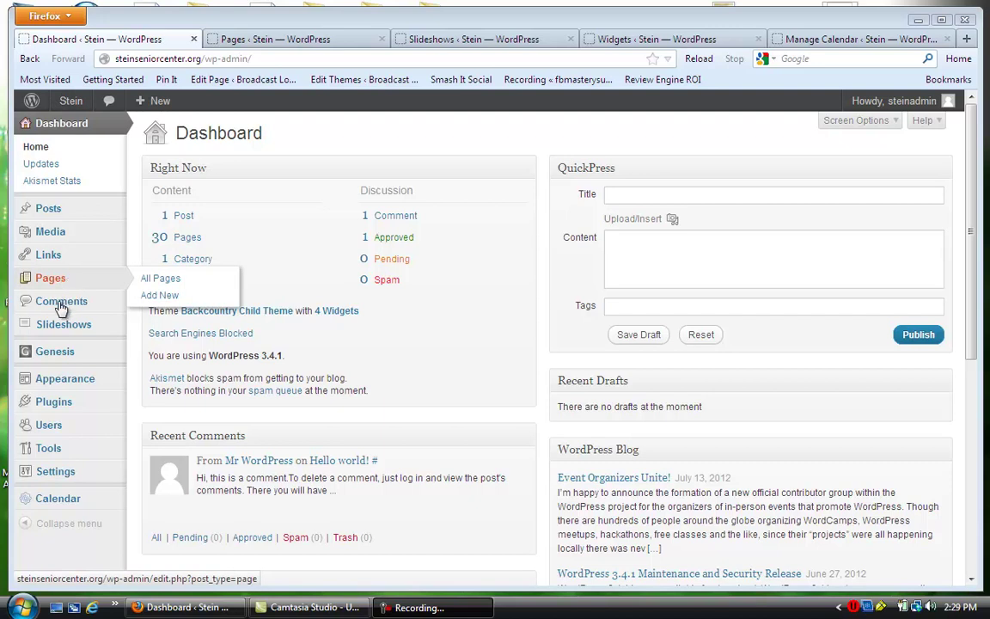
{"action": "mouse_move", "coordinate": [66, 330]}
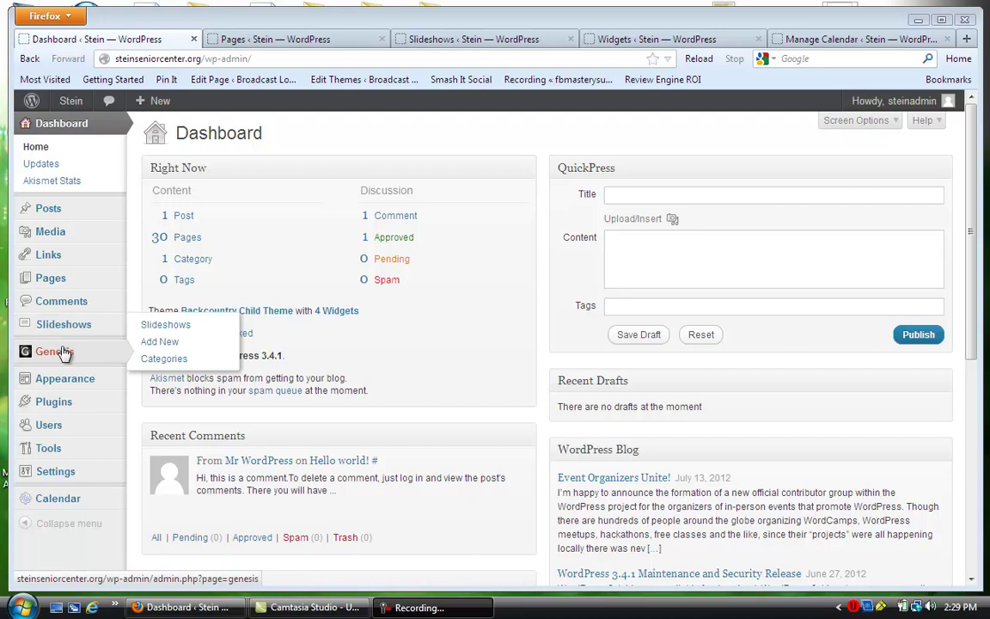
{"action": "mouse_move", "coordinate": [59, 358]}
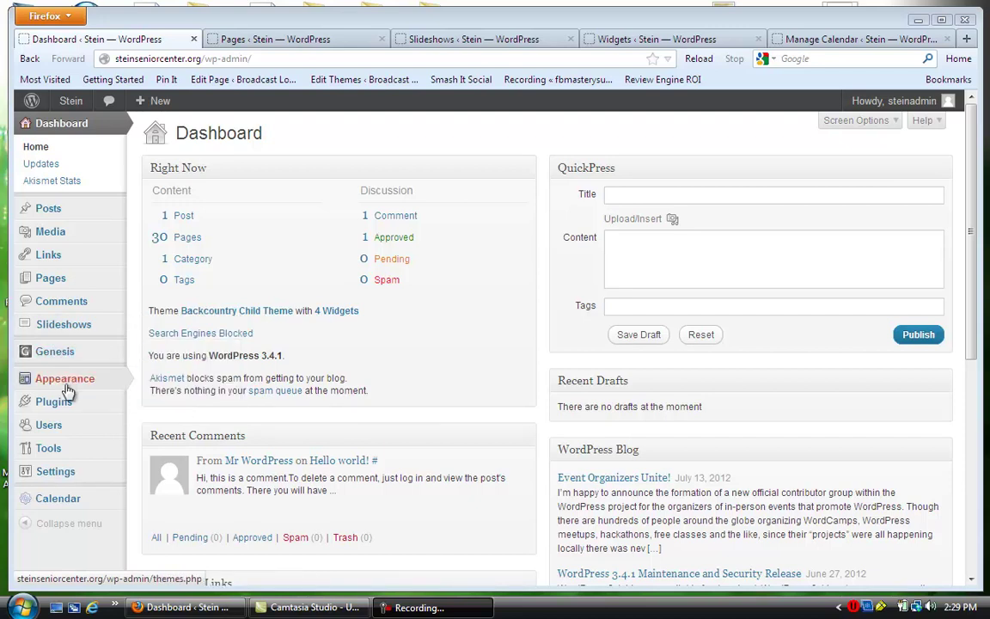
{"action": "mouse_move", "coordinate": [67, 391]}
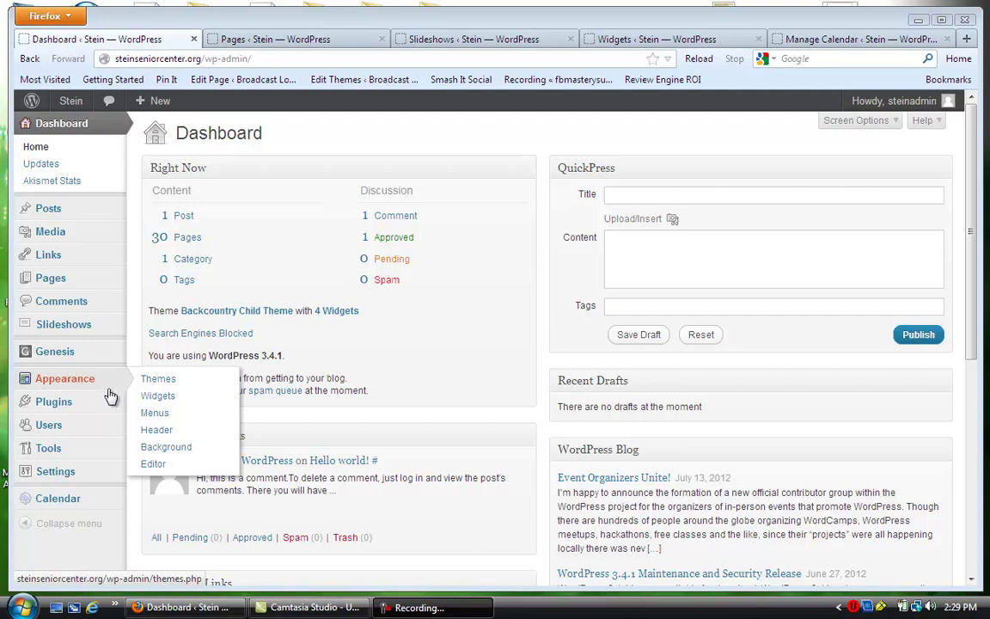
{"action": "mouse_move", "coordinate": [97, 402]}
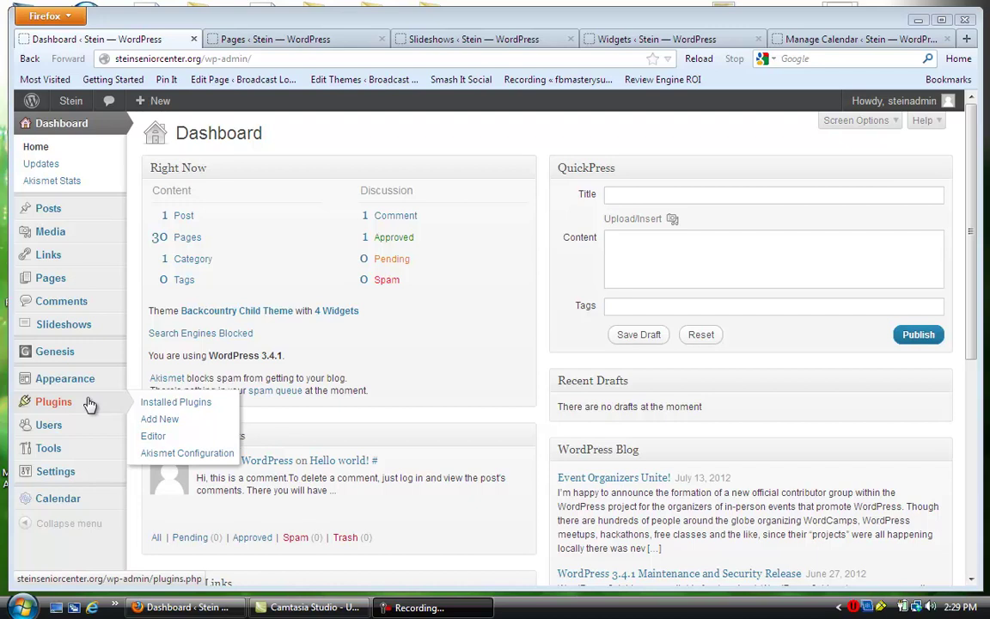
{"action": "mouse_move", "coordinate": [69, 425]}
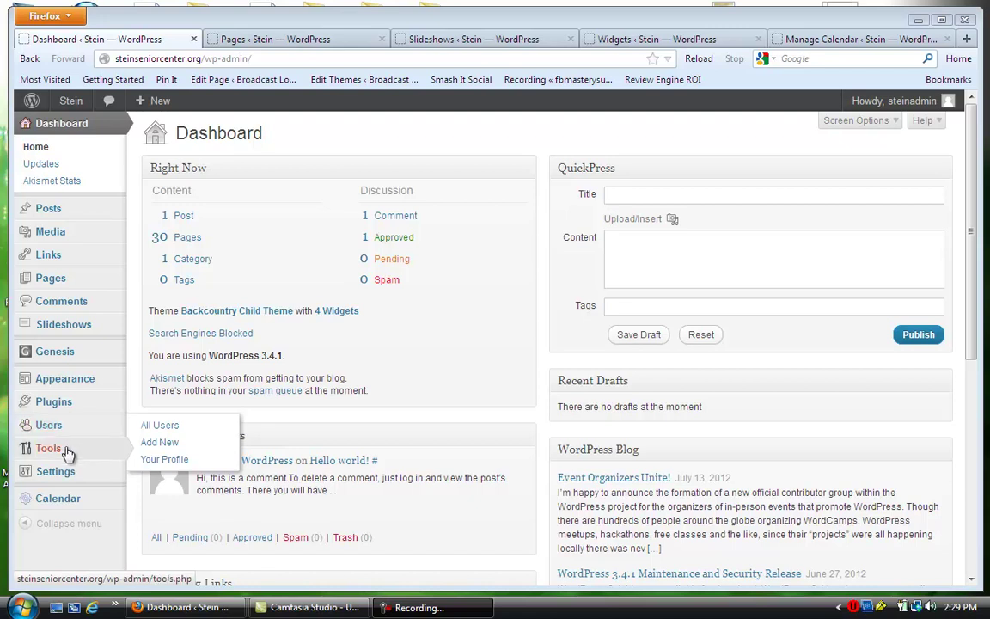
{"action": "mouse_move", "coordinate": [69, 453]}
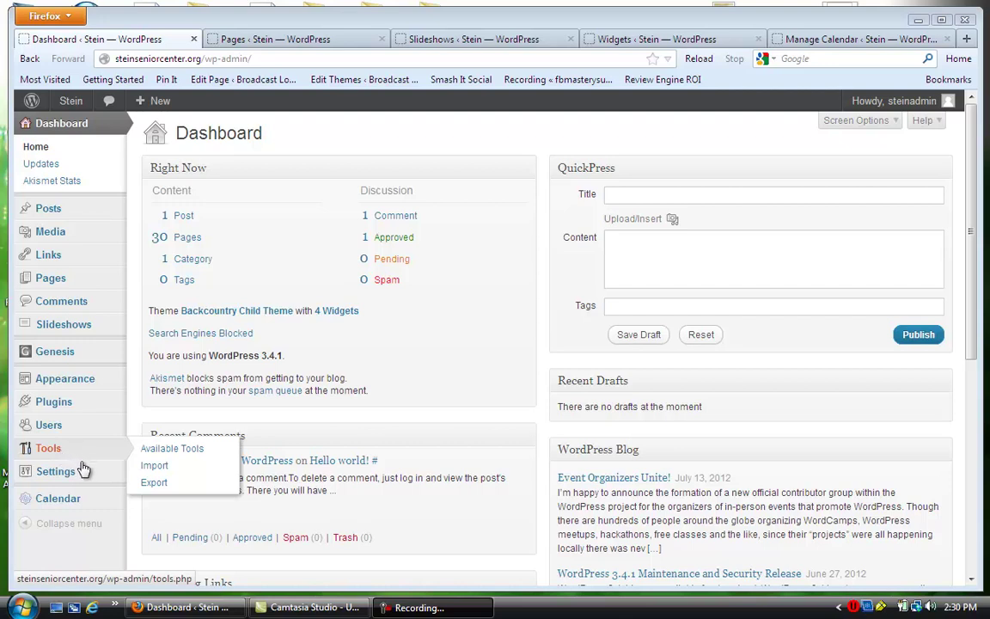
{"action": "mouse_move", "coordinate": [74, 481]}
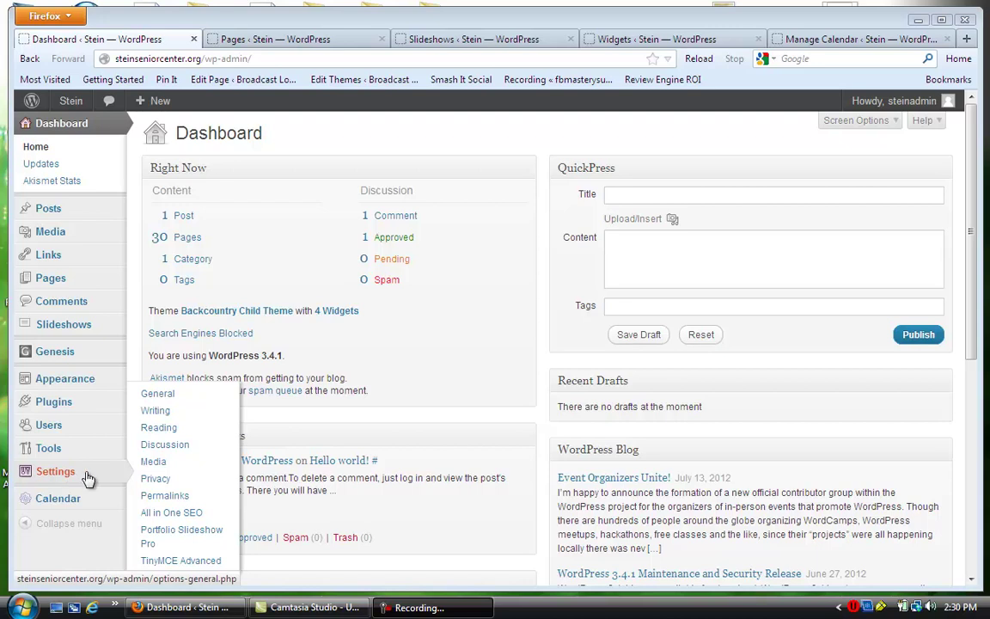
{"action": "mouse_move", "coordinate": [82, 505]}
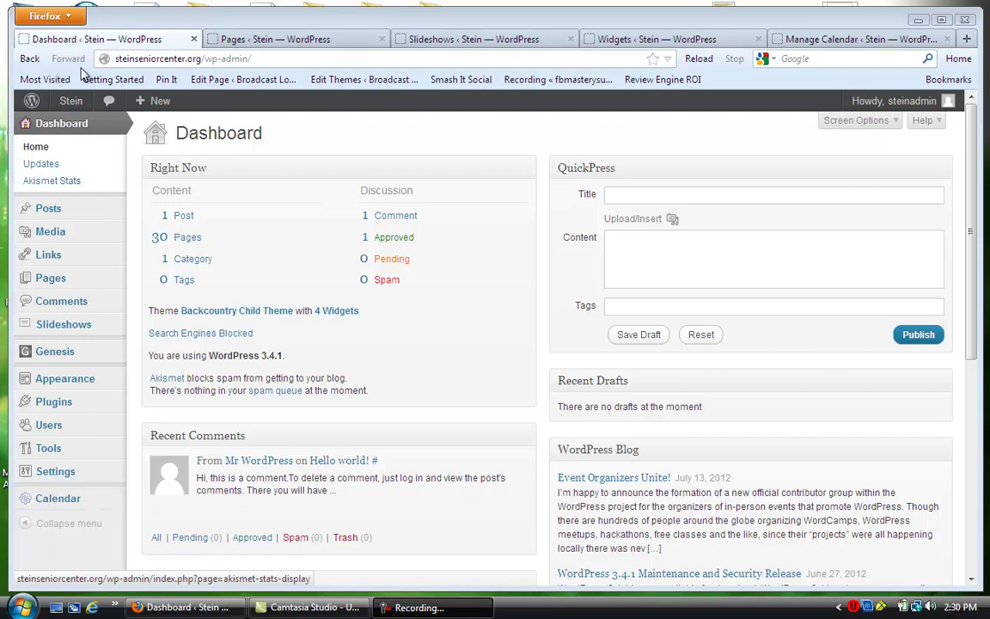
- Review both pages of the site's Pages list and the months offered for filtering it by date
{"action": "left_click", "coordinate": [268, 41]}
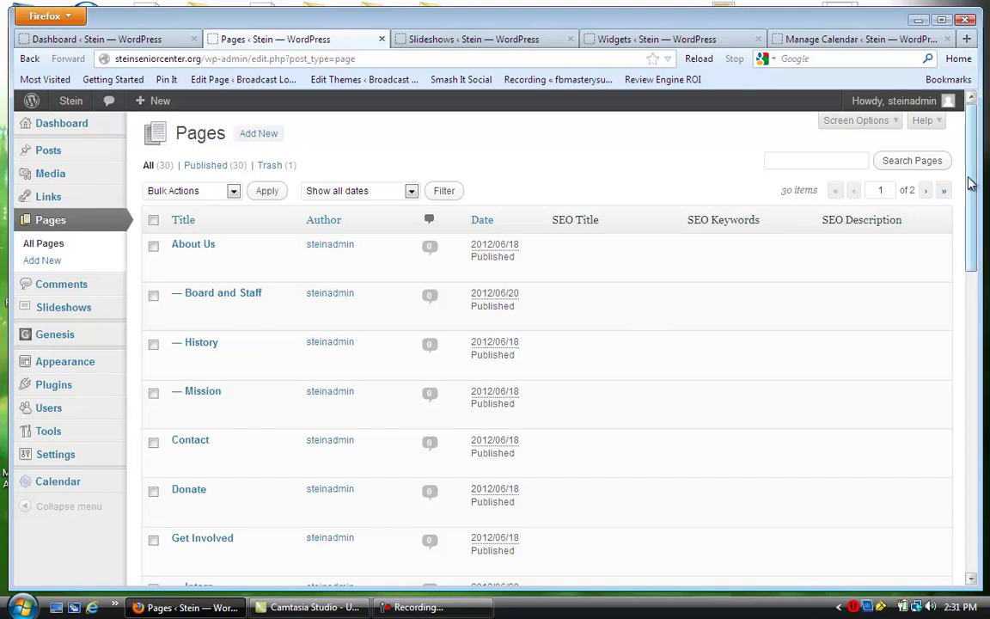
{"action": "left_click_drag", "start_coordinate": [974, 202], "coordinate": [970, 307]}
{"action": "left_click_drag", "start_coordinate": [970, 353], "coordinate": [968, 475]}
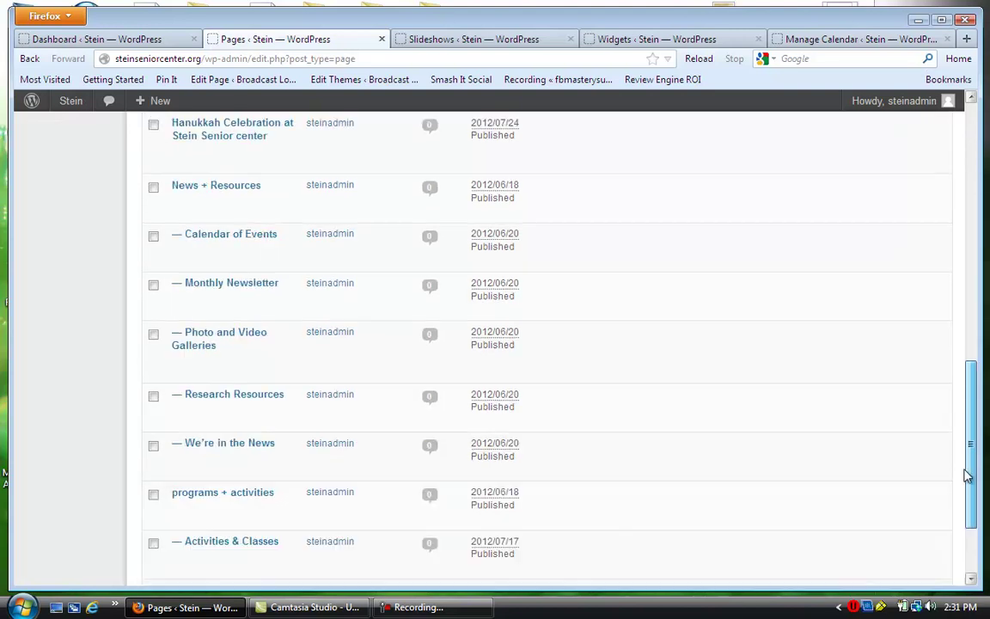
{"action": "scroll", "coordinate": [940, 294], "scroll_direction": "up", "scroll_amount": 15}
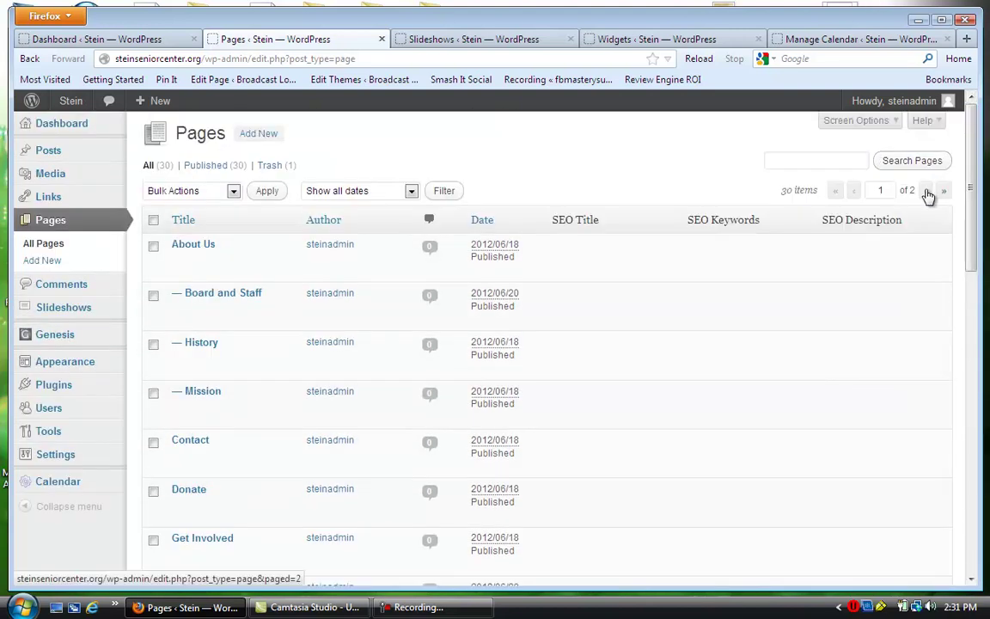
{"action": "left_click", "coordinate": [928, 190]}
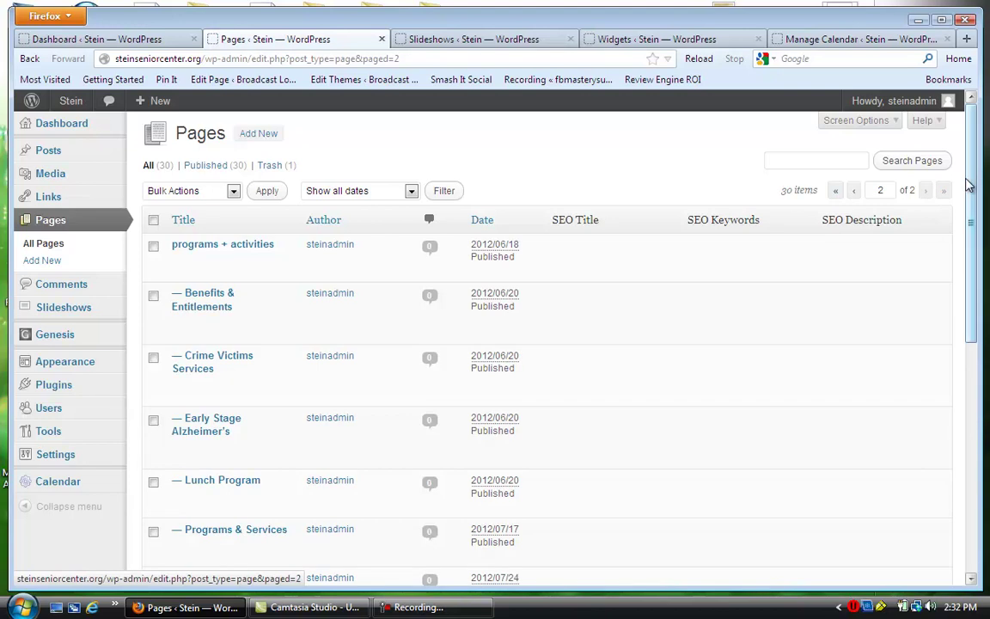
{"action": "left_click_drag", "start_coordinate": [978, 225], "coordinate": [980, 456]}
{"action": "left_click", "coordinate": [971, 210]}
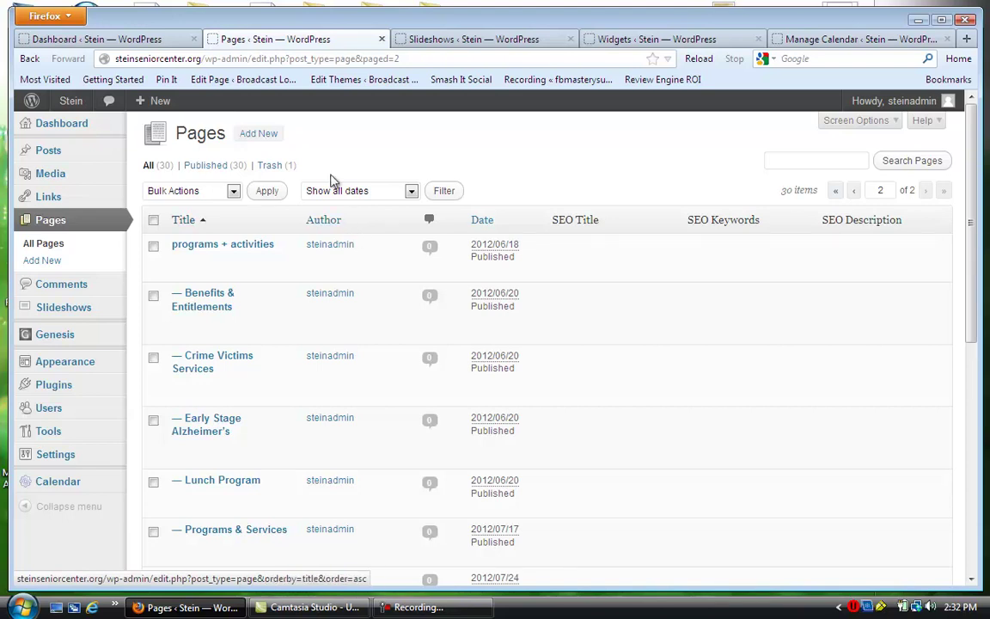
{"action": "left_click", "coordinate": [373, 190]}
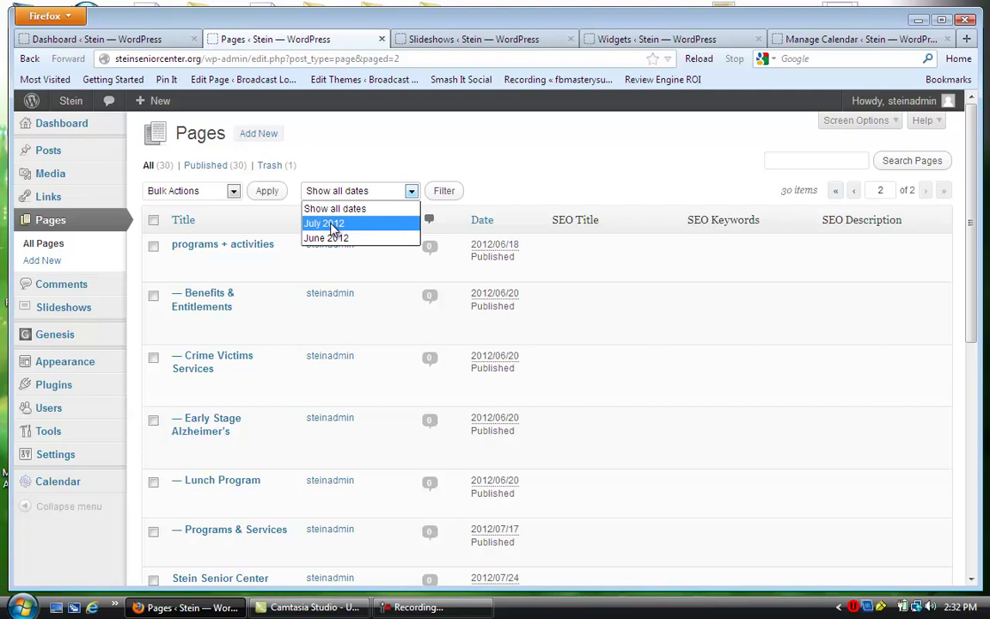
{"action": "left_click", "coordinate": [394, 134]}
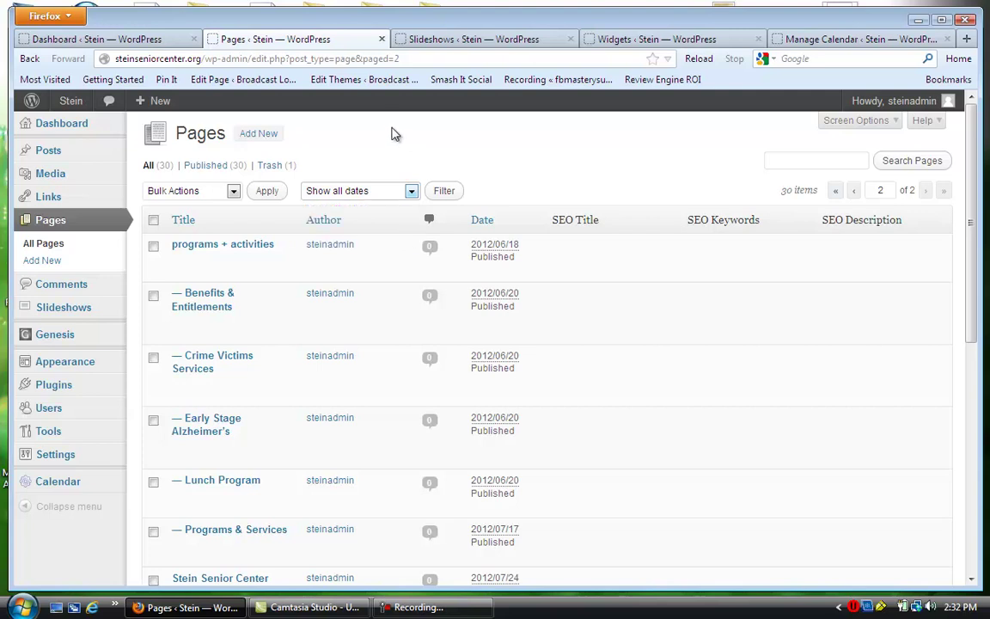
- Start a new page and enter "hello" as its body text
{"action": "left_click", "coordinate": [37, 262]}
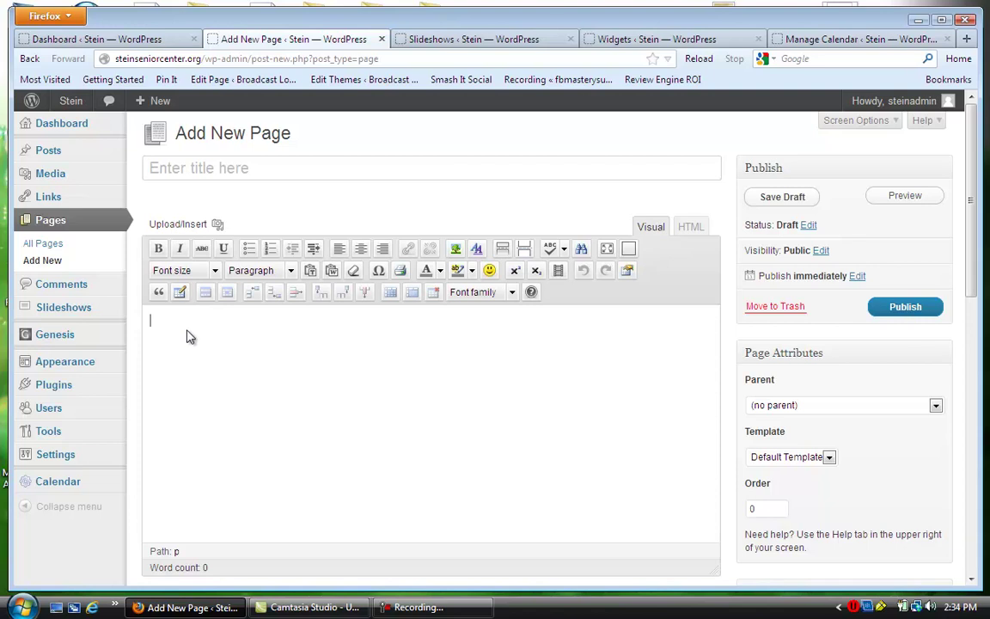
{"action": "type", "text": "hello"}
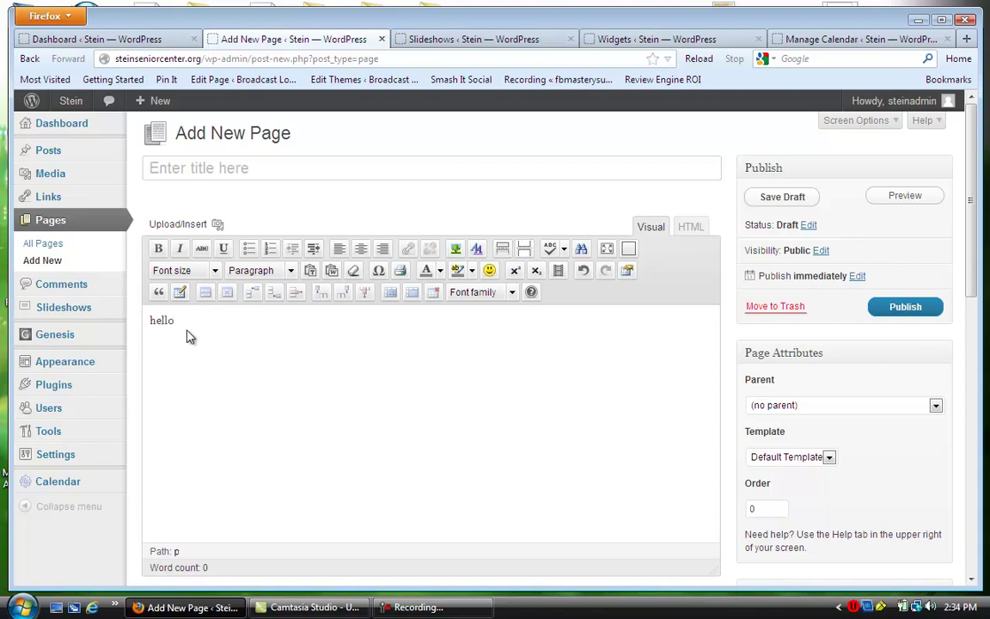
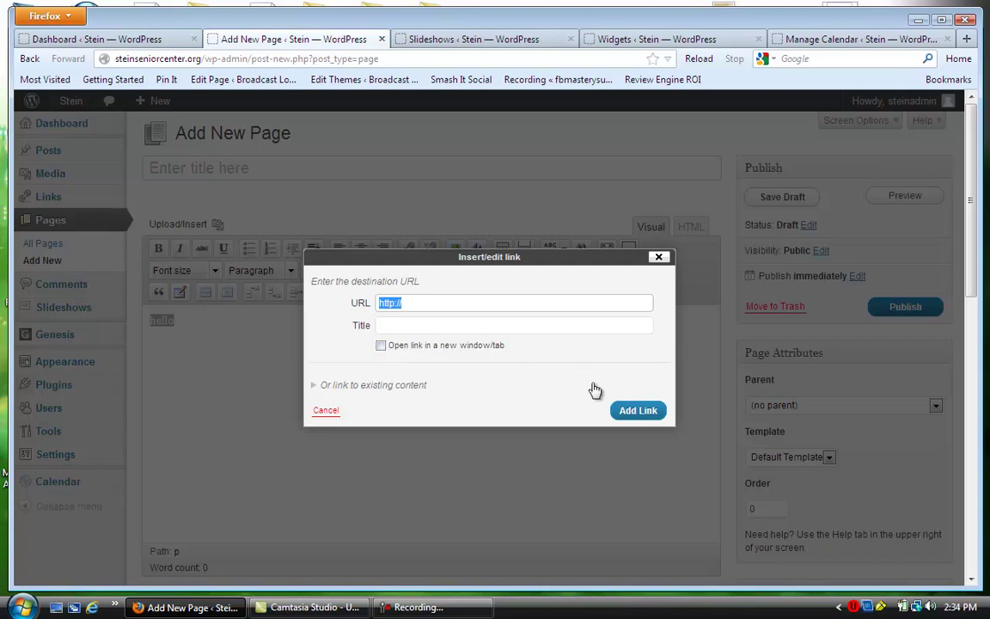
- Examine the link settings for the word "hello" and the options for adding media files to the page
{"action": "left_click", "coordinate": [637, 413]}
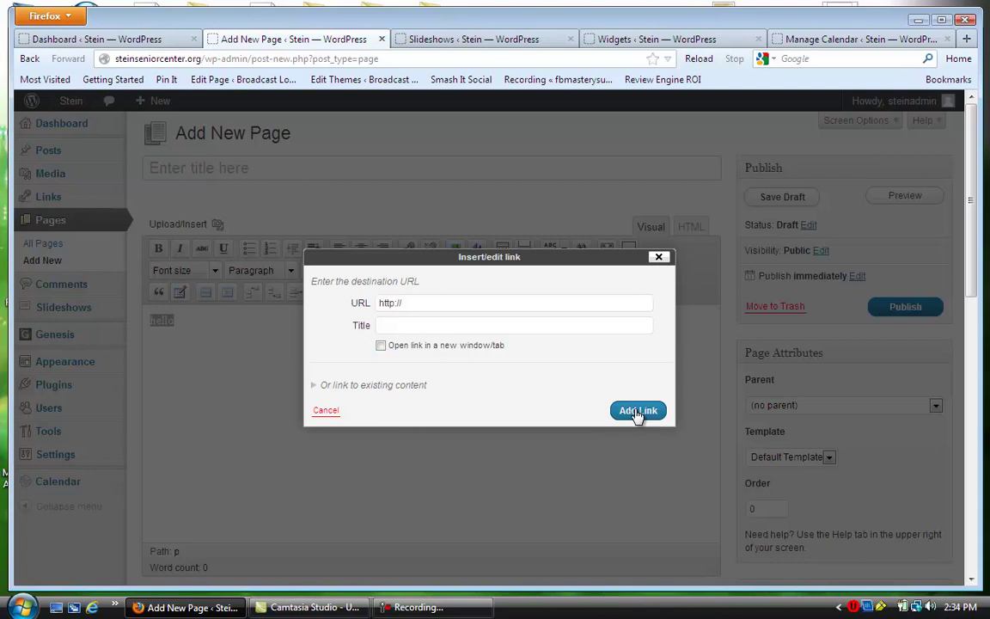
{"action": "left_click", "coordinate": [659, 258]}
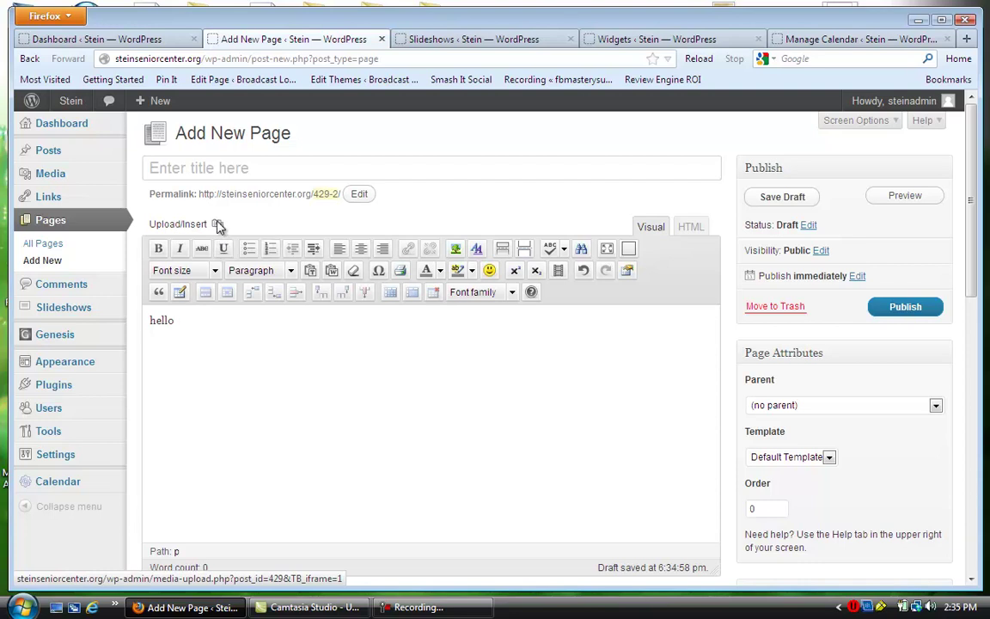
{"action": "left_click", "coordinate": [217, 224]}
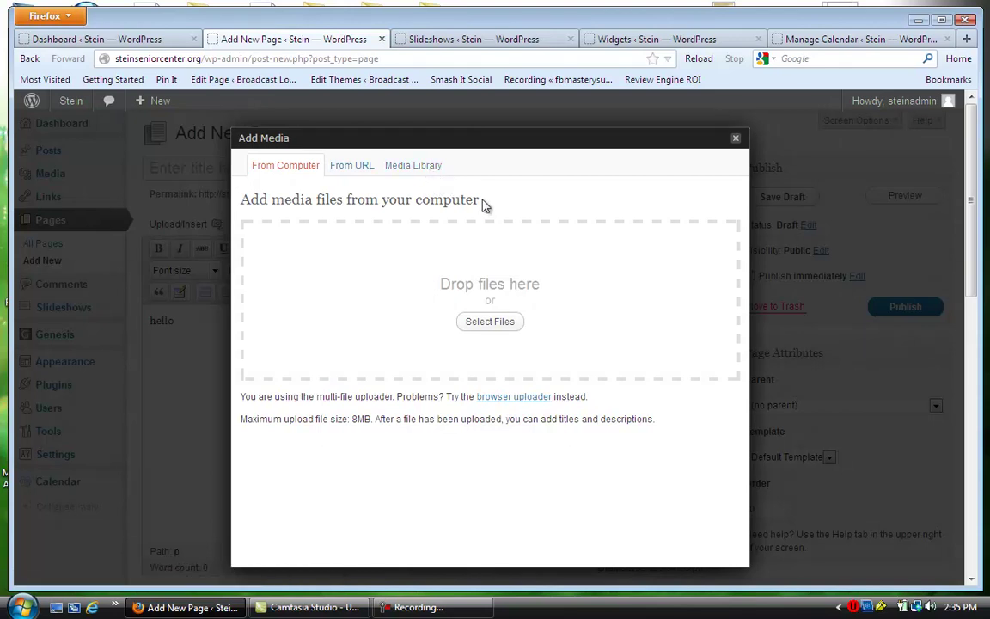
{"action": "left_click", "coordinate": [736, 140]}
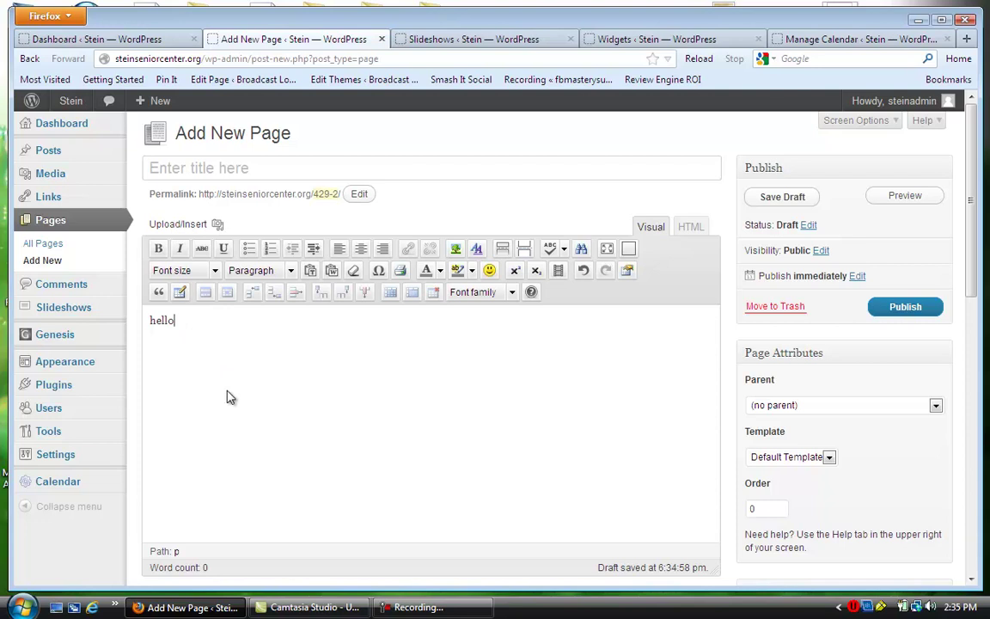
- Make the word "hello" in the page body bold
{"action": "left_click_drag", "start_coordinate": [177, 325], "coordinate": [149, 321]}
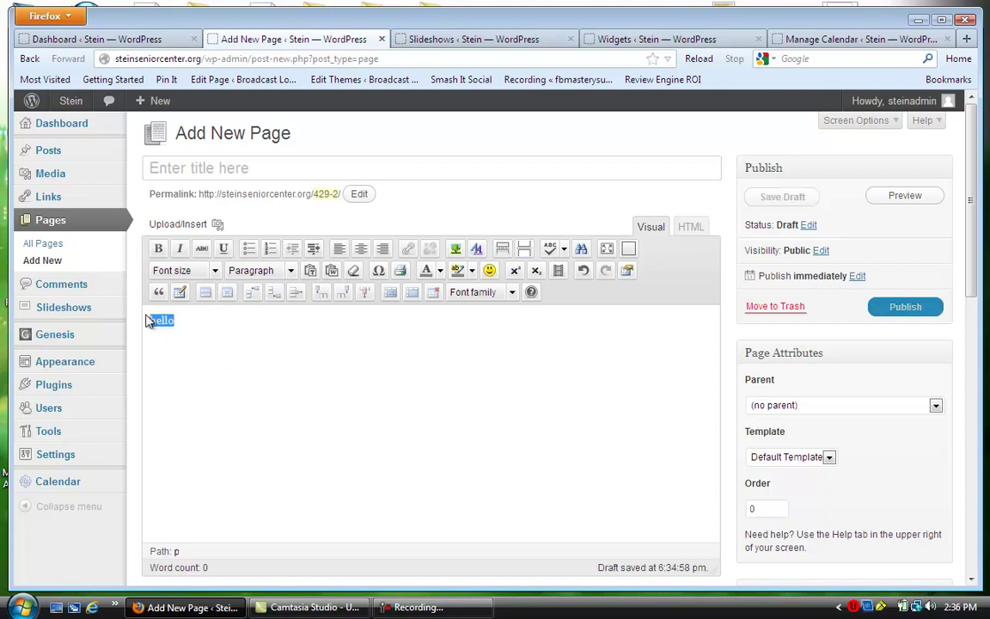
{"action": "left_click", "coordinate": [157, 250]}
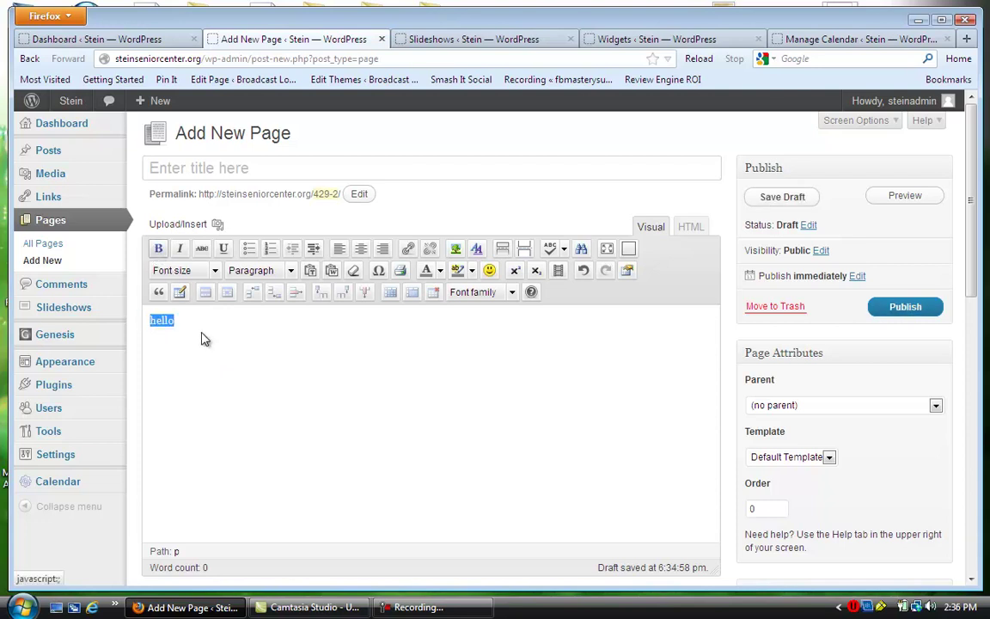
{"action": "key", "text": "ctrl+b"}
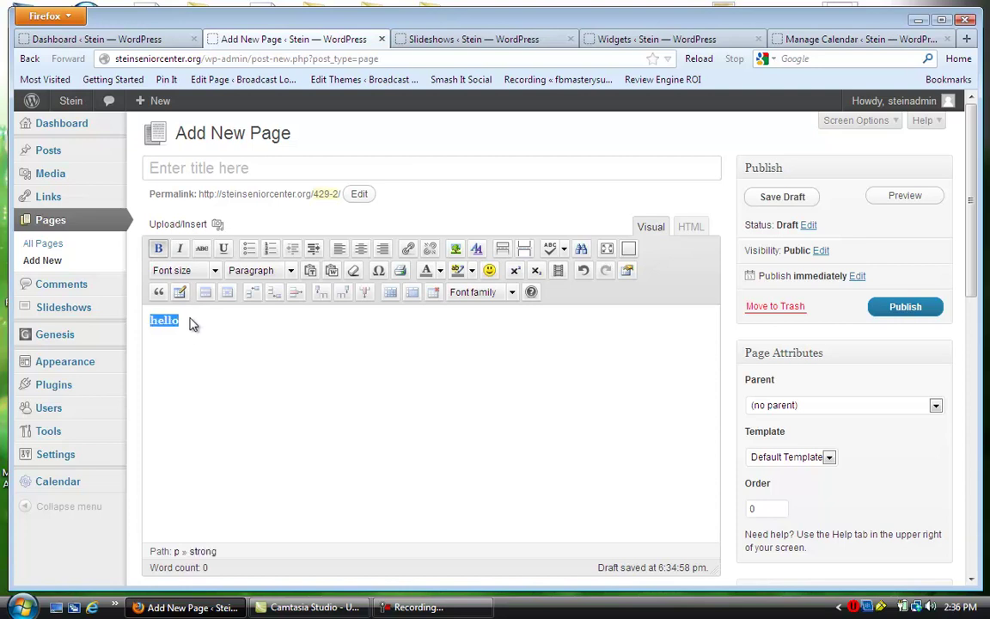
{"action": "key", "text": "ctrl+z"}
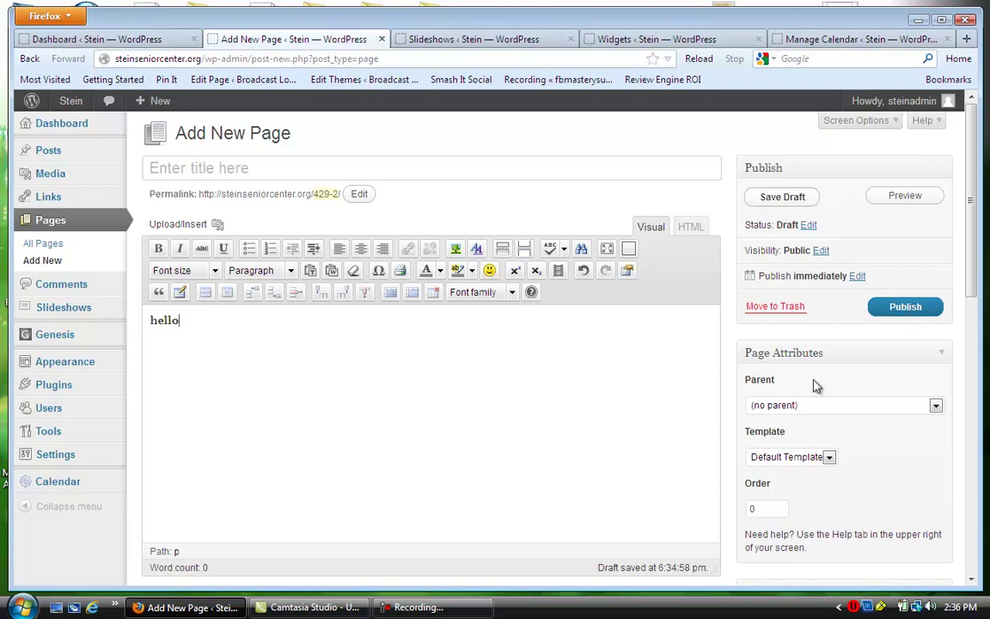
- Examine the parent pages and templates available for the new page, leaving both settings as they are
{"action": "left_click", "coordinate": [936, 405]}
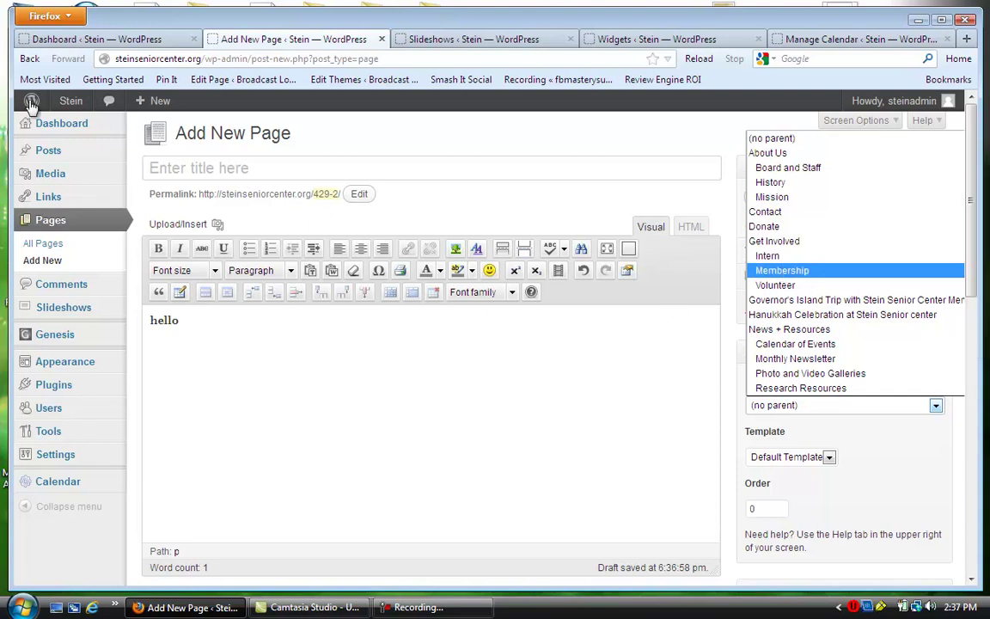
{"action": "key", "text": "Escape"}
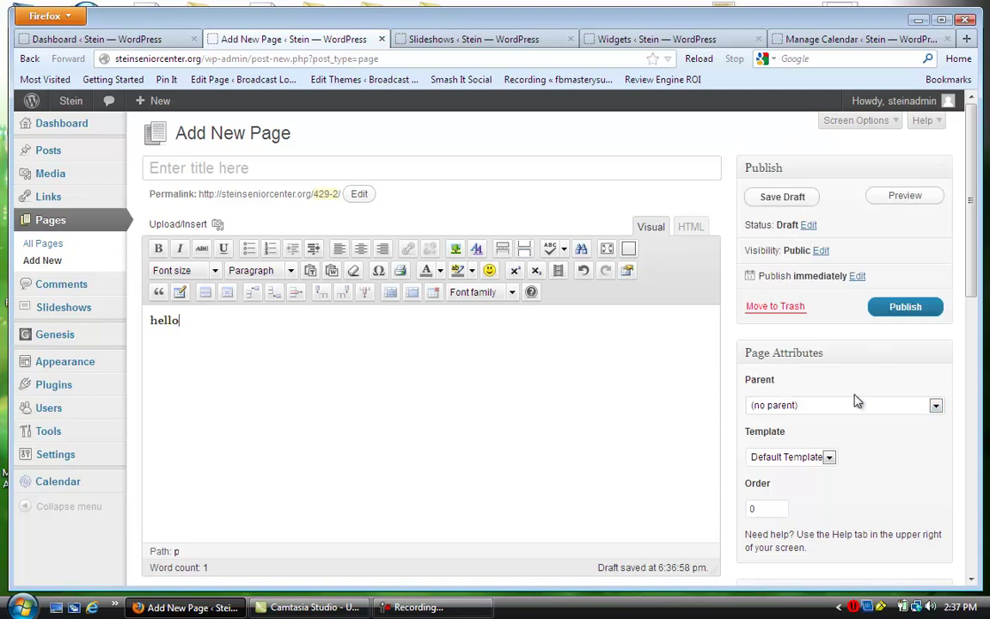
{"action": "left_click", "coordinate": [830, 457]}
{"action": "key", "text": "Escape"}
- Examine the new page's layout settings and its All in One SEO Pack fields
{"action": "left_click_drag", "start_coordinate": [969, 221], "coordinate": [944, 380]}
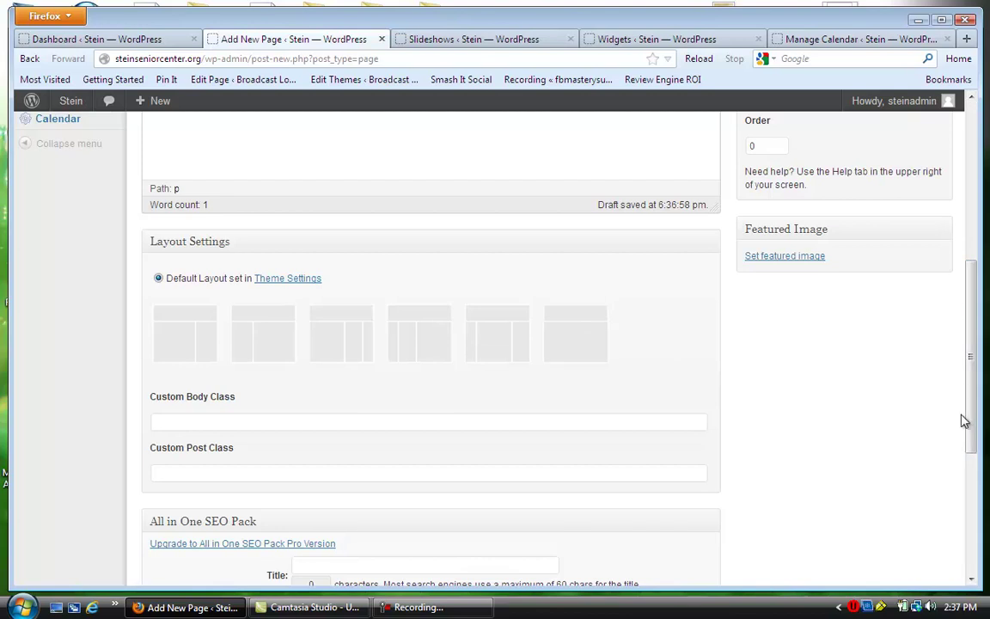
{"action": "left_click", "coordinate": [971, 507]}
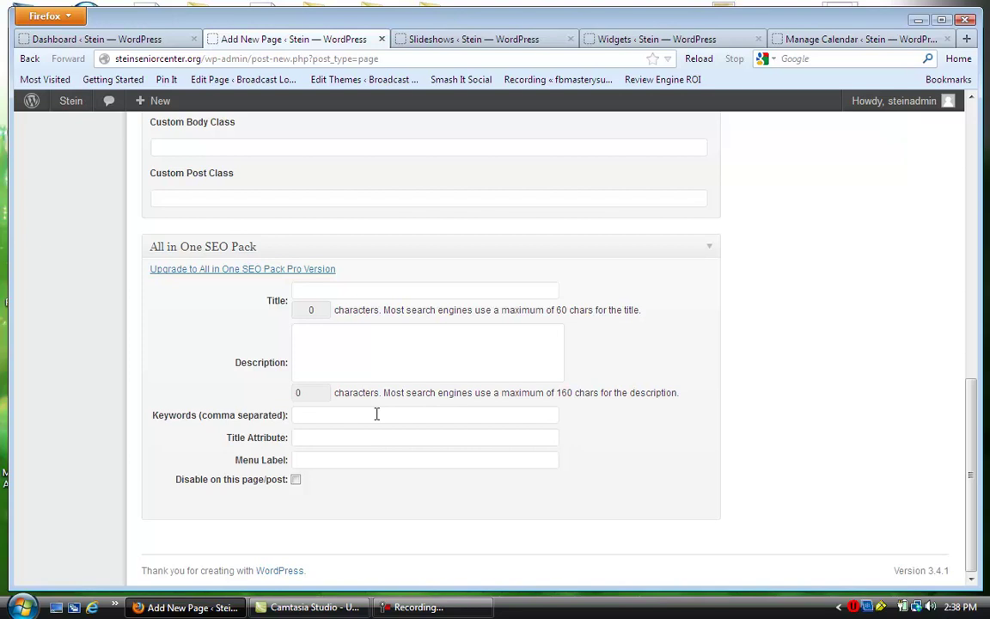
{"action": "scroll", "coordinate": [510, 275], "scroll_direction": "up", "scroll_amount": 6}
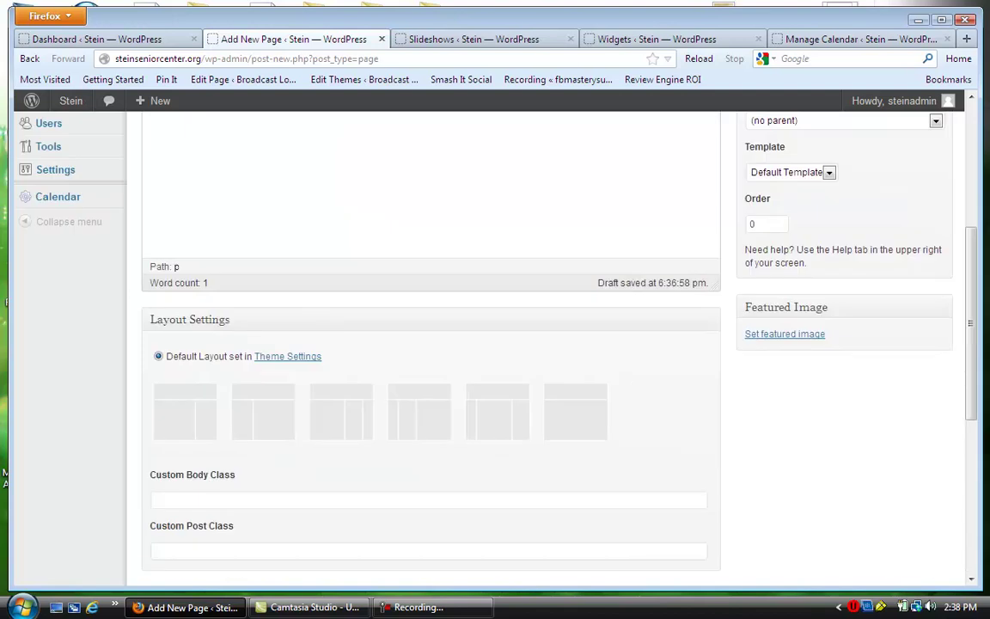
- Open the "Stein Senior Center Photos" slideshow for editing and examine its images, their ordering and the shortcode instructions
{"action": "left_click", "coordinate": [486, 39]}
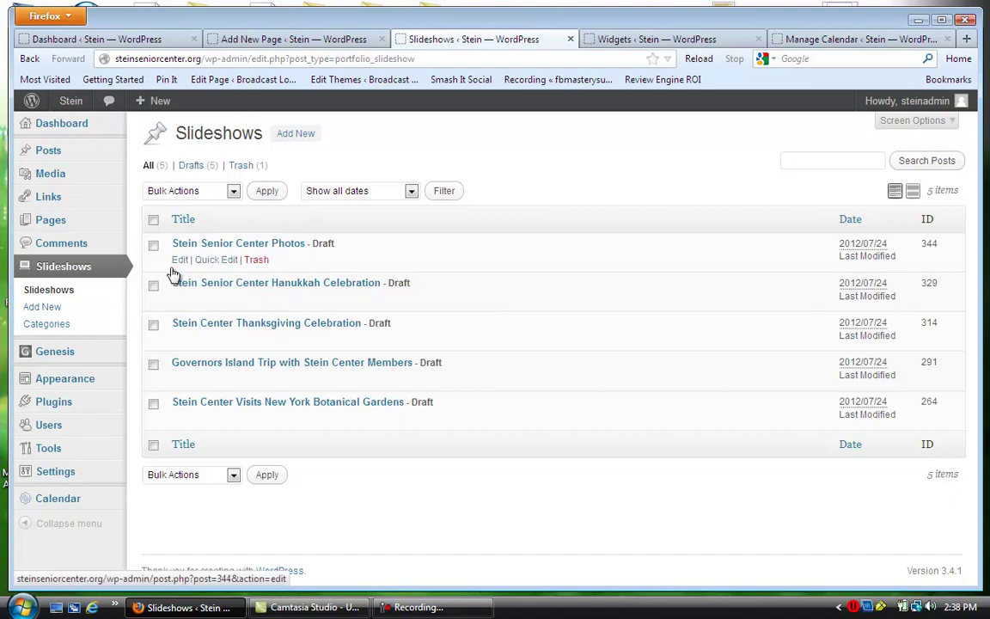
{"action": "left_click", "coordinate": [178, 261]}
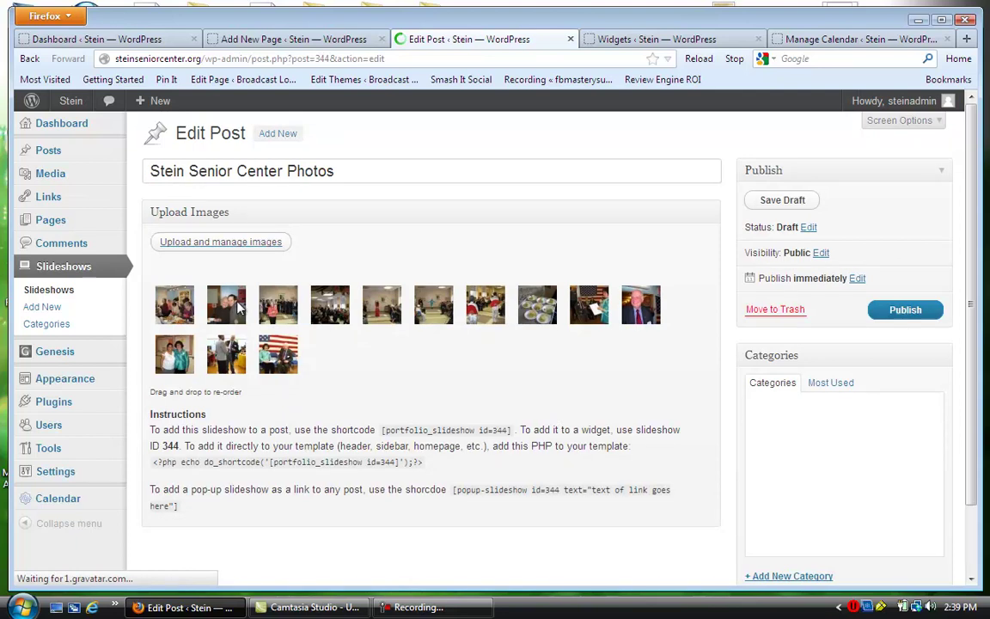
{"action": "left_click_drag", "start_coordinate": [282, 307], "coordinate": [206, 291]}
{"action": "left_click_drag", "start_coordinate": [286, 298], "coordinate": [348, 311]}
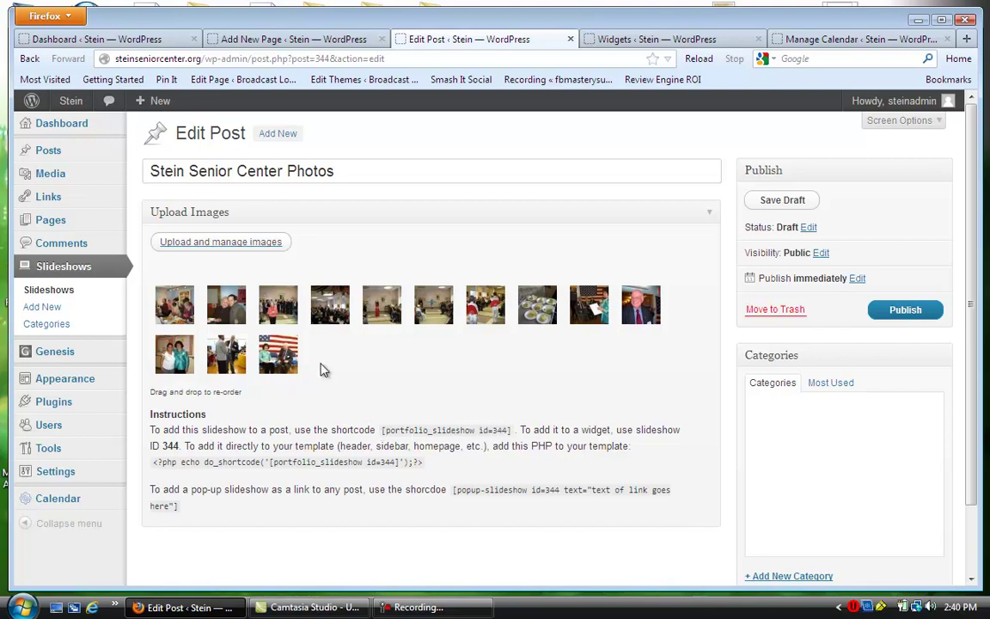
- Find the "Thanksgiving Celebration at the Stein Senior Center" page in the site's page list and open it to examine its slideshow shortcode
{"action": "left_click", "coordinate": [51, 224]}
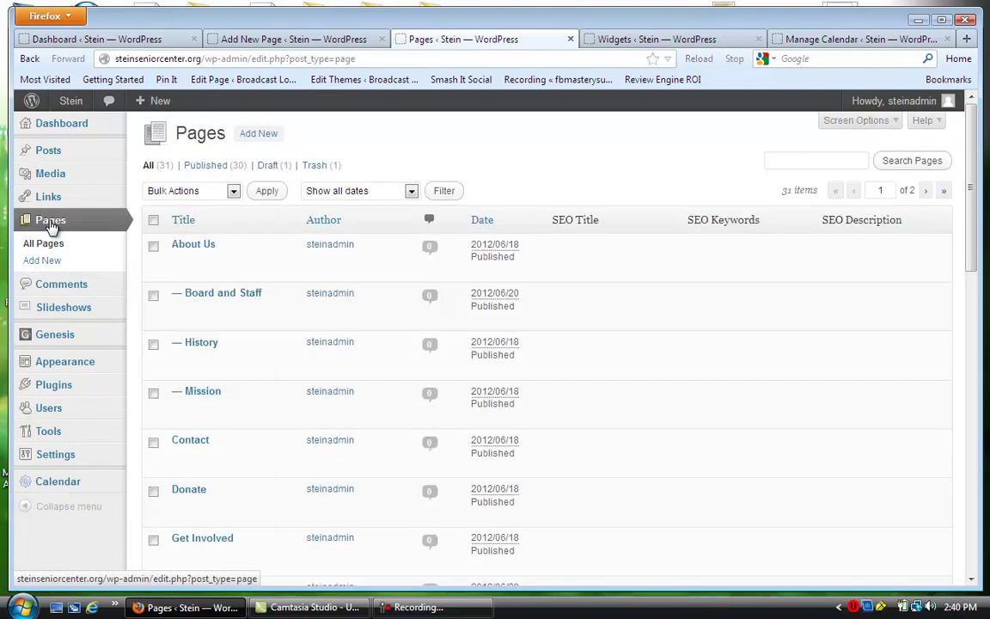
{"action": "scroll", "coordinate": [688, 429], "scroll_direction": "down", "scroll_amount": 5}
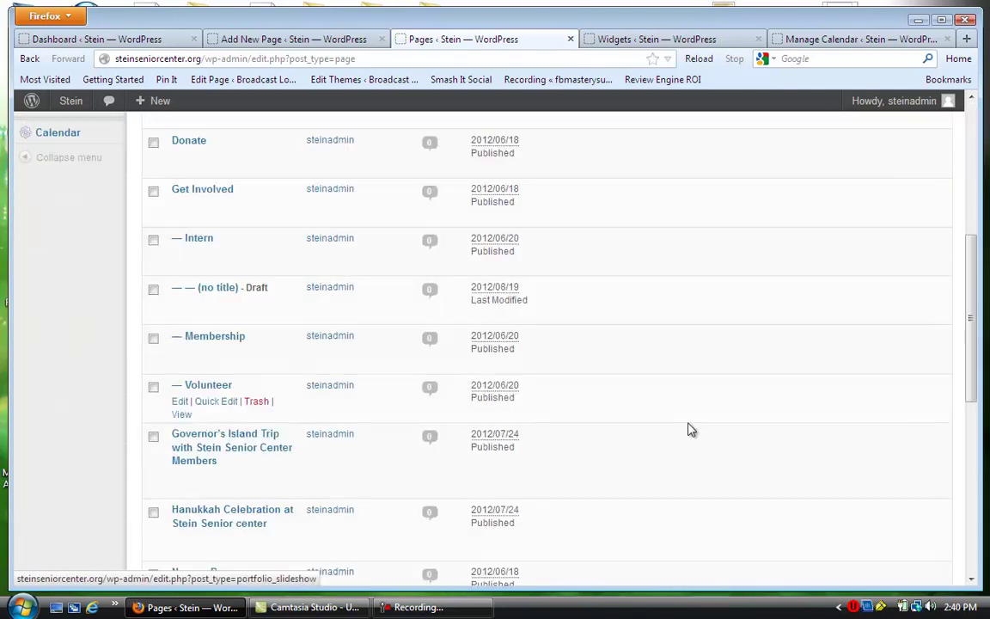
{"action": "scroll", "coordinate": [973, 361], "scroll_direction": "down", "scroll_amount": 6}
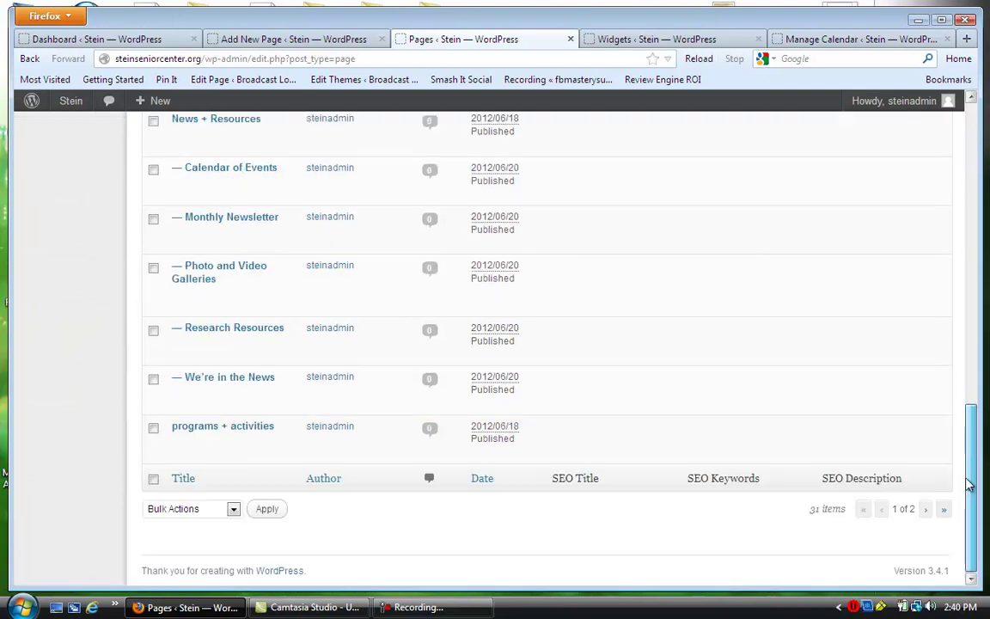
{"action": "left_click", "coordinate": [926, 512]}
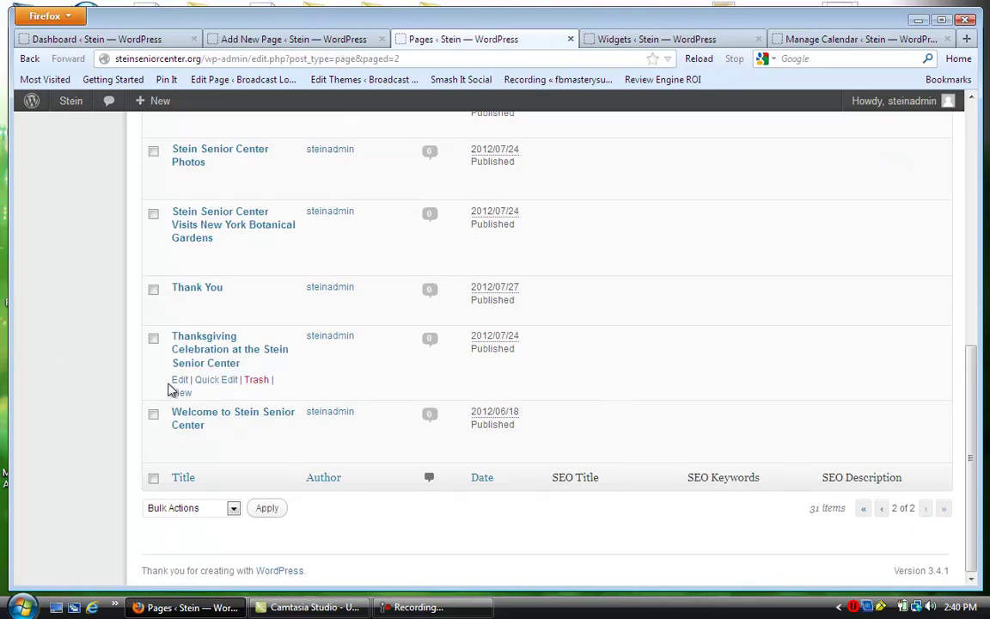
{"action": "left_click", "coordinate": [178, 380]}
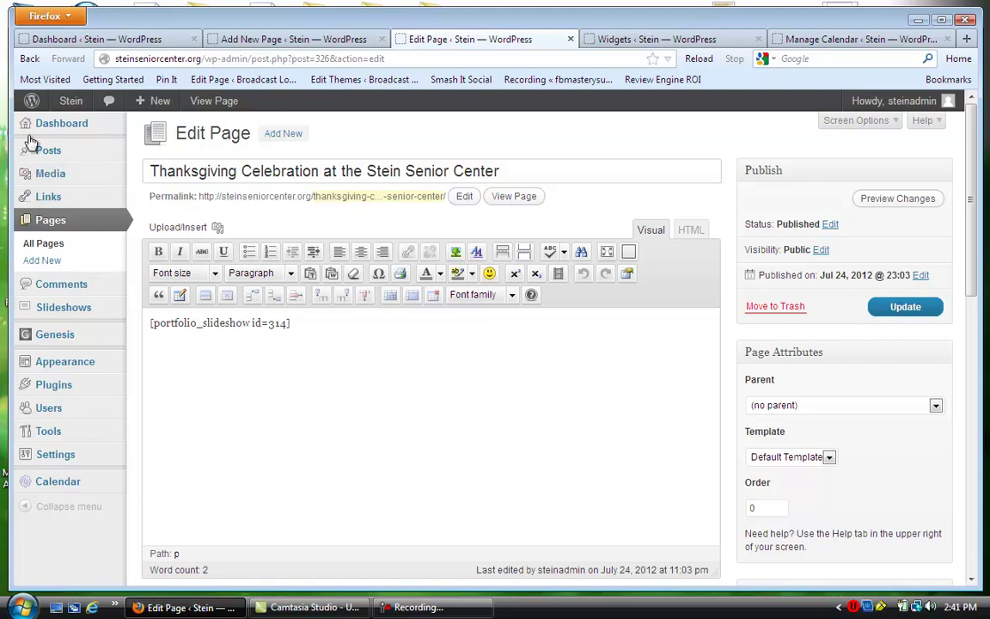
- Open the "Stein Senior Center Hanukkah Celebration" slideshow for editing and look at its image upload options
{"action": "left_click", "coordinate": [52, 309]}
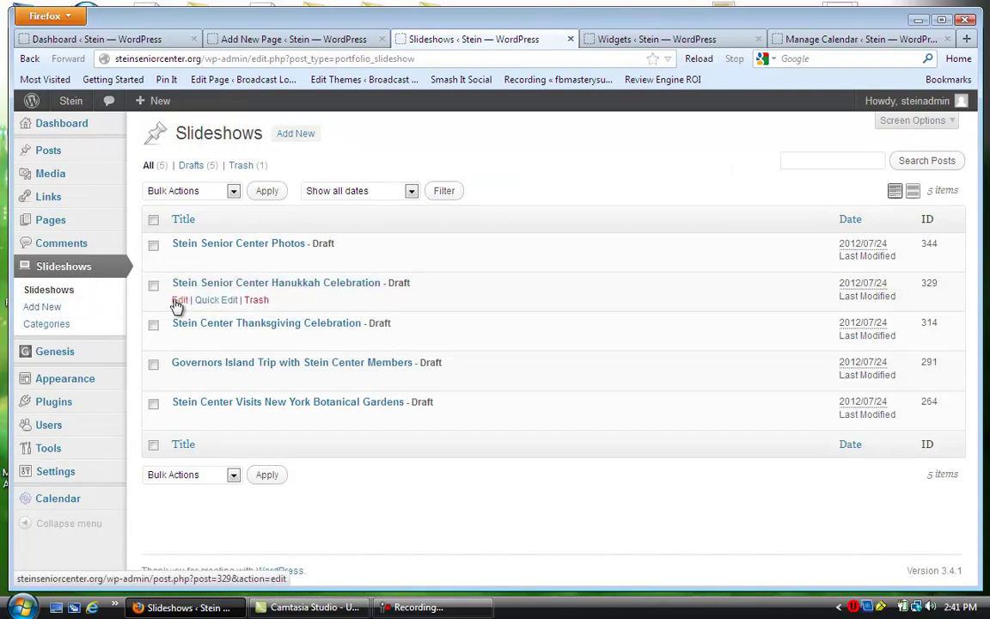
{"action": "left_click", "coordinate": [179, 303]}
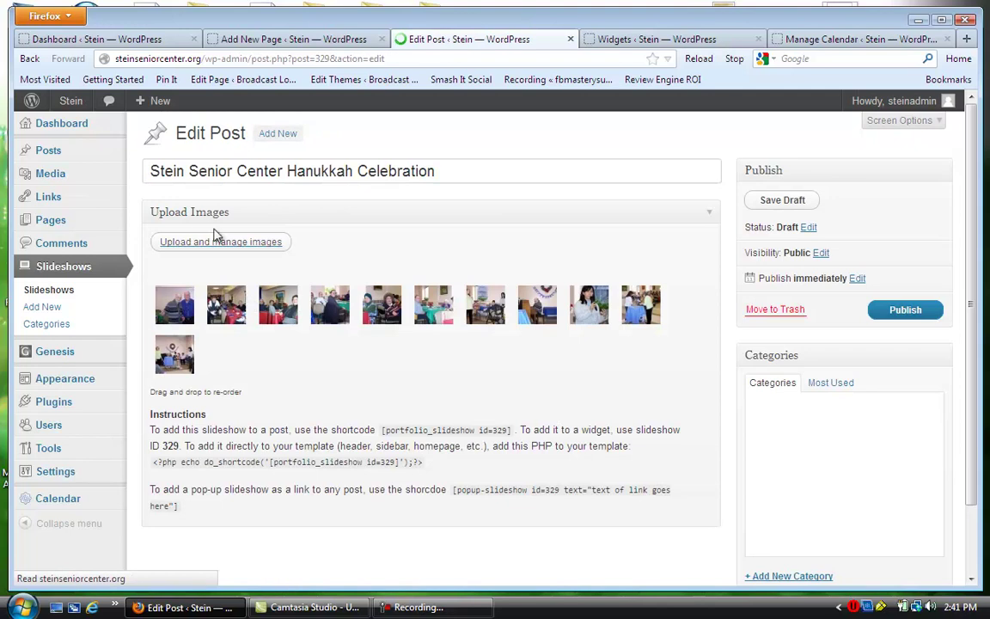
{"action": "left_click", "coordinate": [271, 241]}
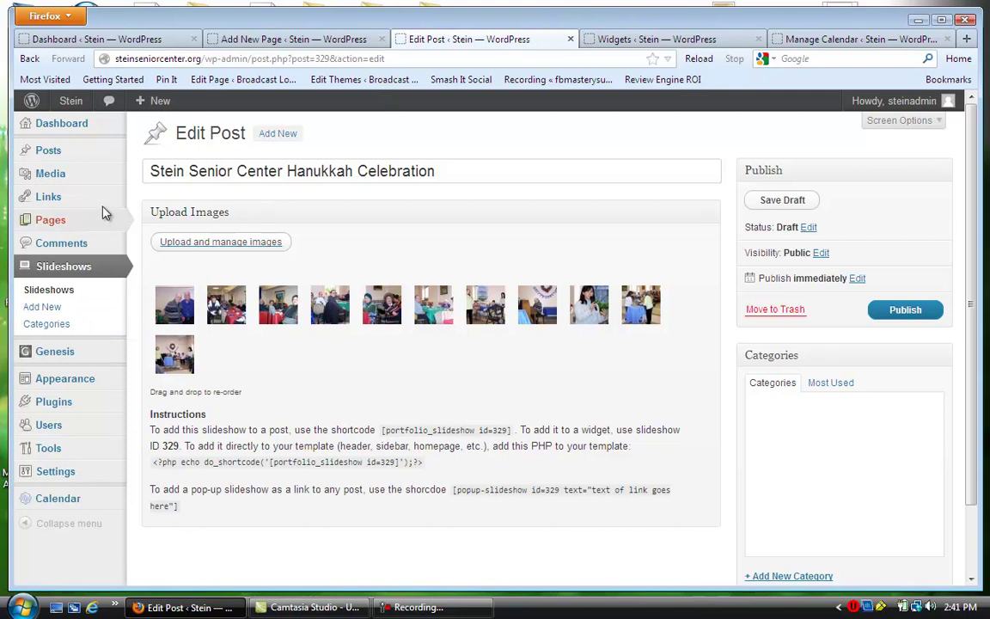
- Expand the third Text widget in the Primary Sidebar and examine its "What's New" HTML content
{"action": "left_click", "coordinate": [634, 41]}
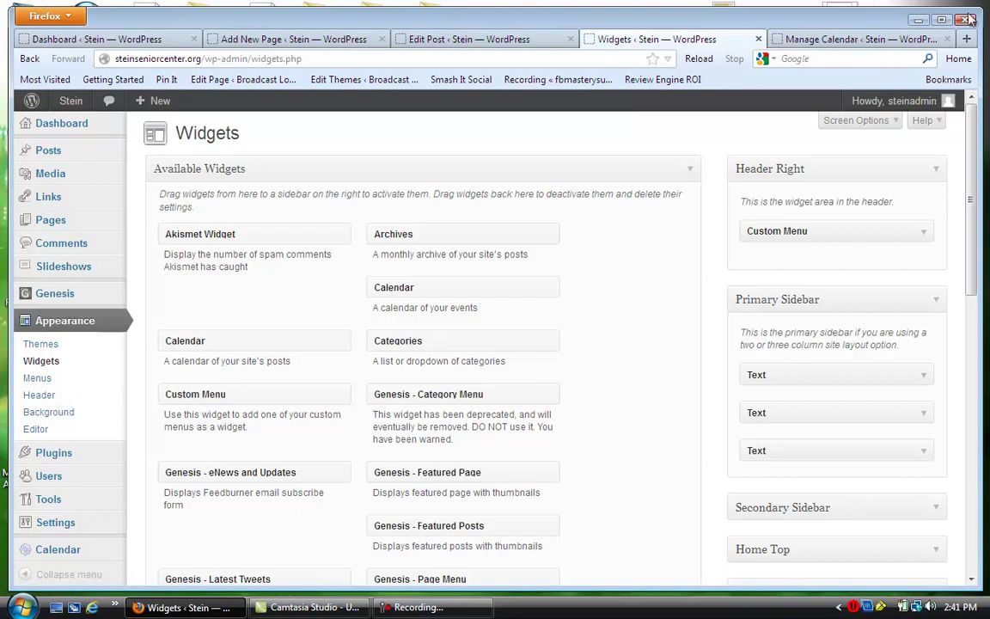
{"action": "mouse_move", "coordinate": [971, 146]}
{"action": "left_mouse_down"}
{"action": "mouse_move", "coordinate": [966, 217]}
{"action": "mouse_move", "coordinate": [966, 163]}
{"action": "left_mouse_up"}
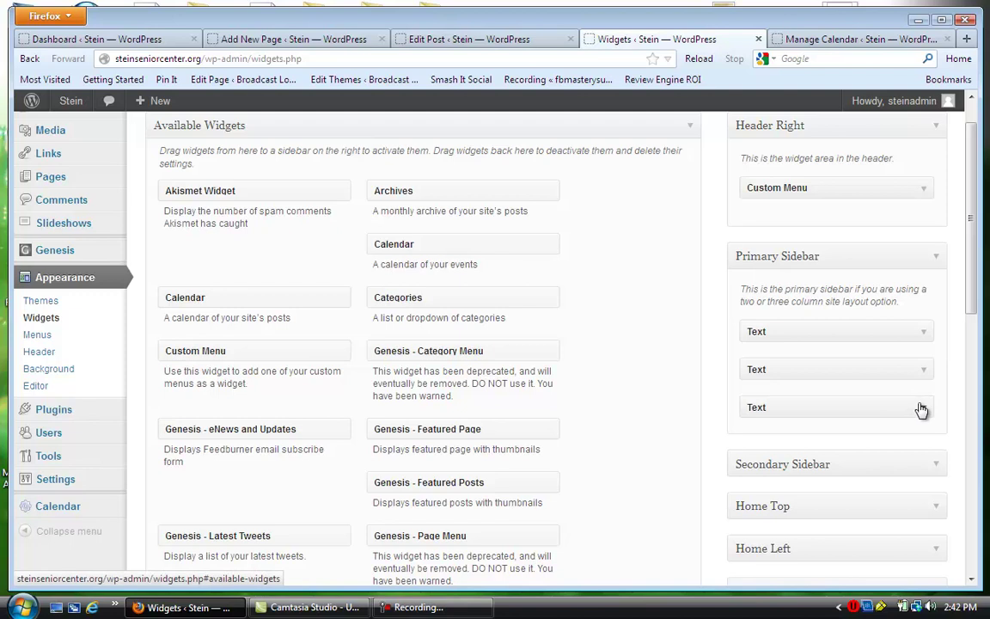
{"action": "left_click_drag", "start_coordinate": [920, 409], "coordinate": [922, 410]}
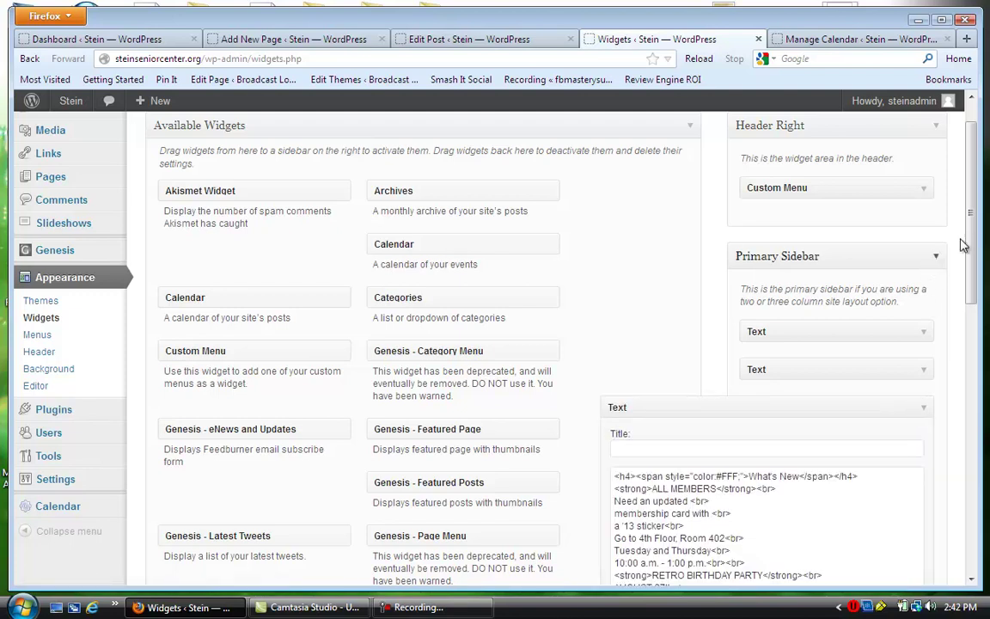
{"action": "left_click", "coordinate": [971, 361]}
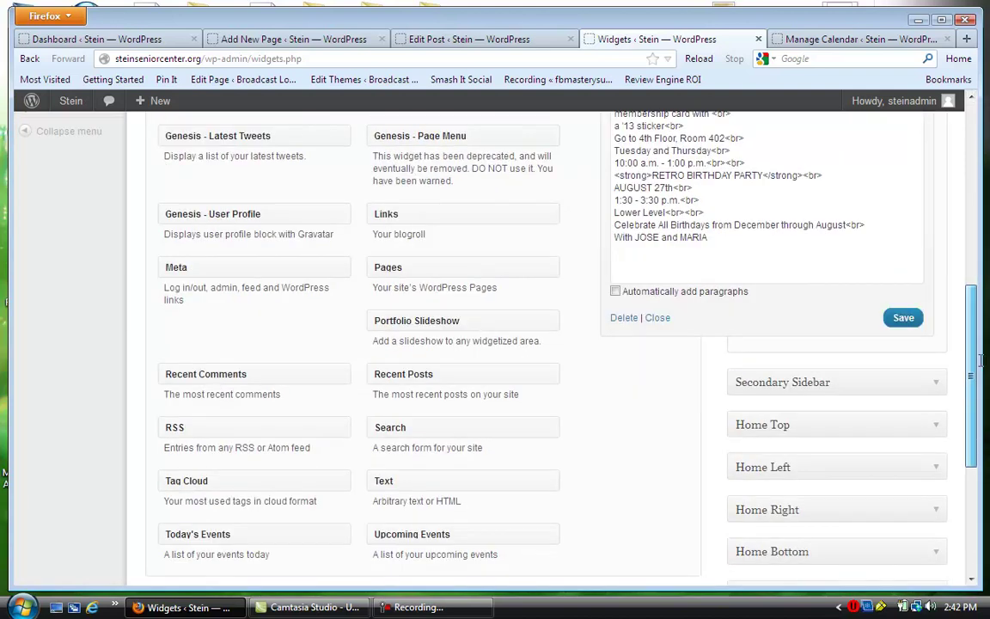
{"action": "scroll", "coordinate": [799, 334], "scroll_direction": "up", "scroll_amount": 4}
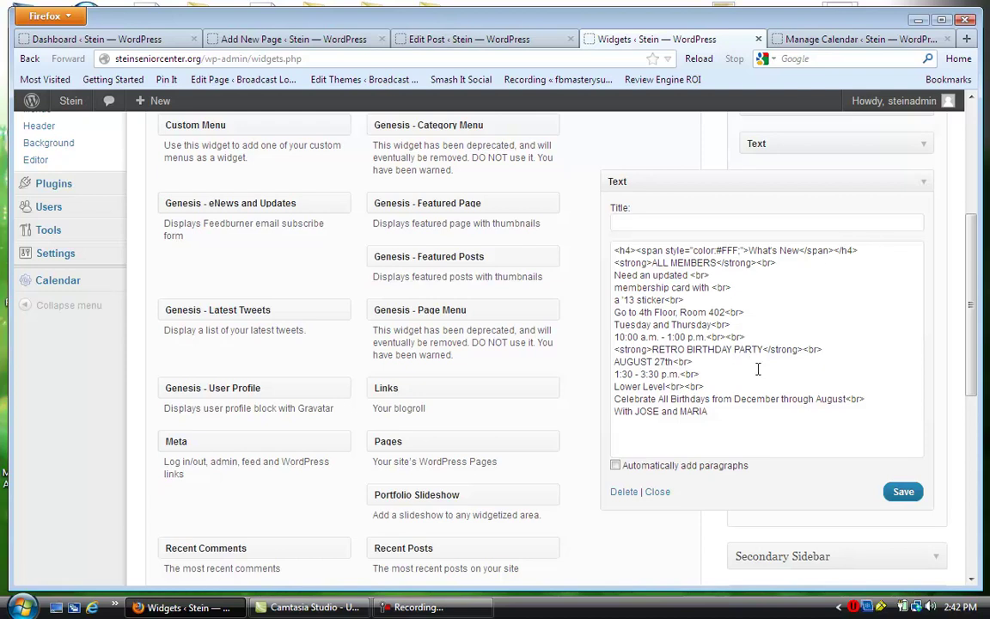
- Save the "What's New" Text widget in the Primary Sidebar and collapse it
{"action": "left_click", "coordinate": [902, 491]}
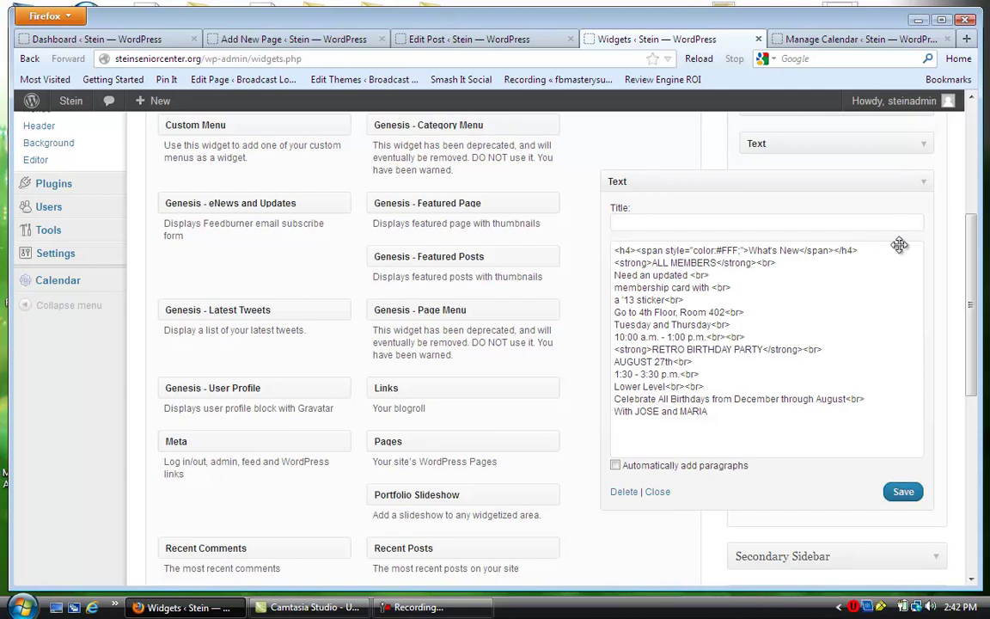
{"action": "left_click", "coordinate": [925, 182]}
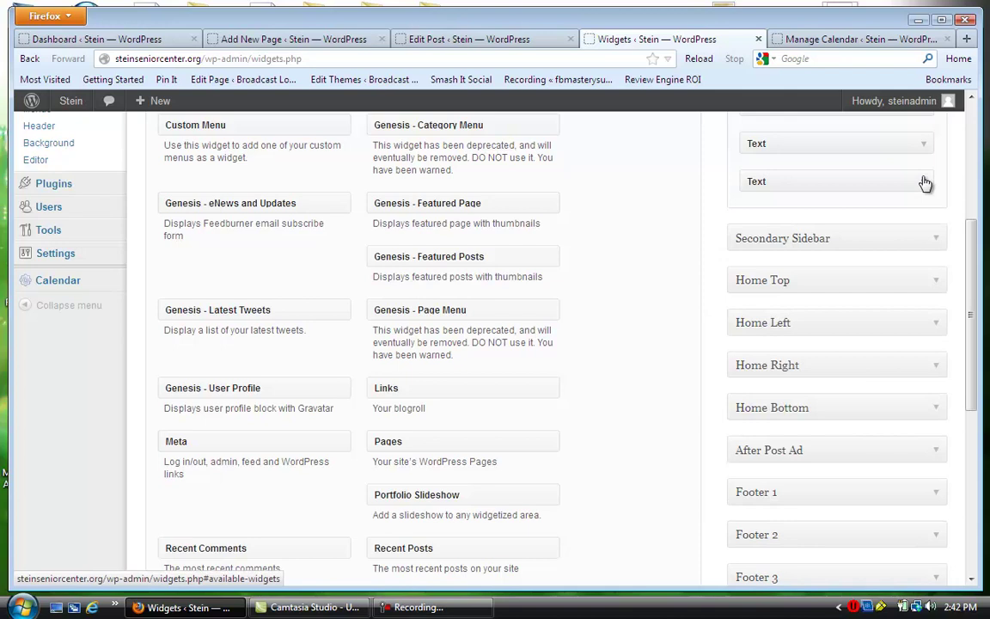
{"action": "scroll", "coordinate": [925, 182], "scroll_direction": "up", "scroll_amount": 4}
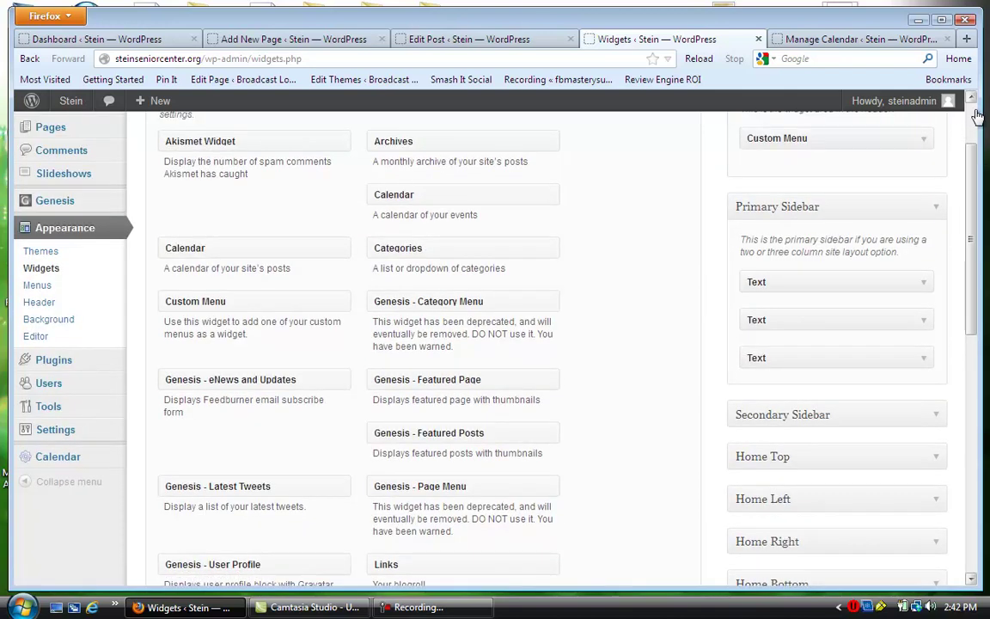
{"action": "scroll", "coordinate": [976, 116], "scroll_direction": "up", "scroll_amount": 2}
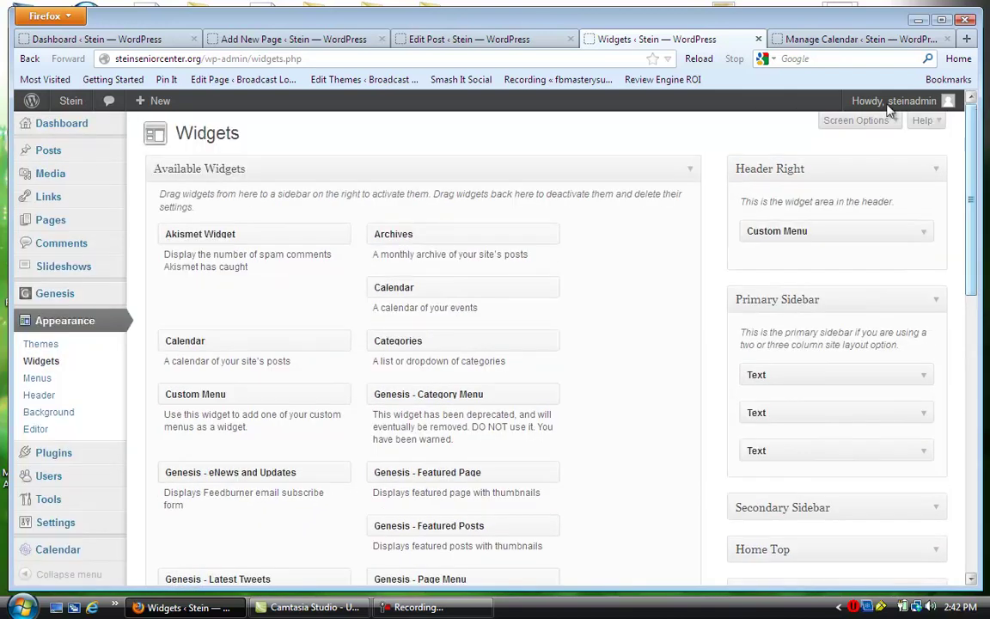
- Examine the calendar's Add Event form, including the event title and description fields, leaving it empty
{"action": "left_click", "coordinate": [823, 41]}
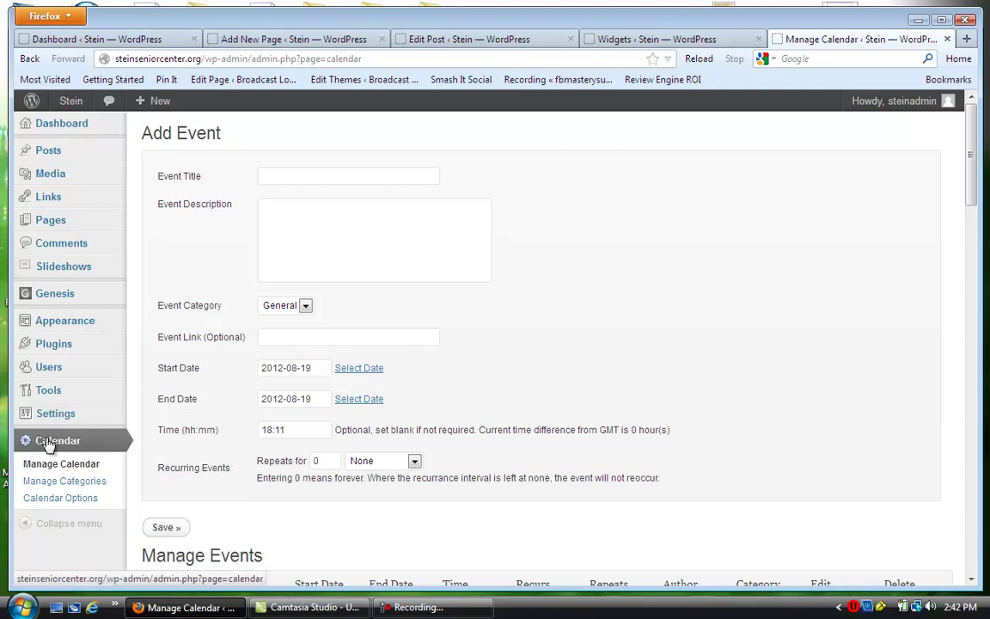
{"action": "left_click", "coordinate": [295, 181]}
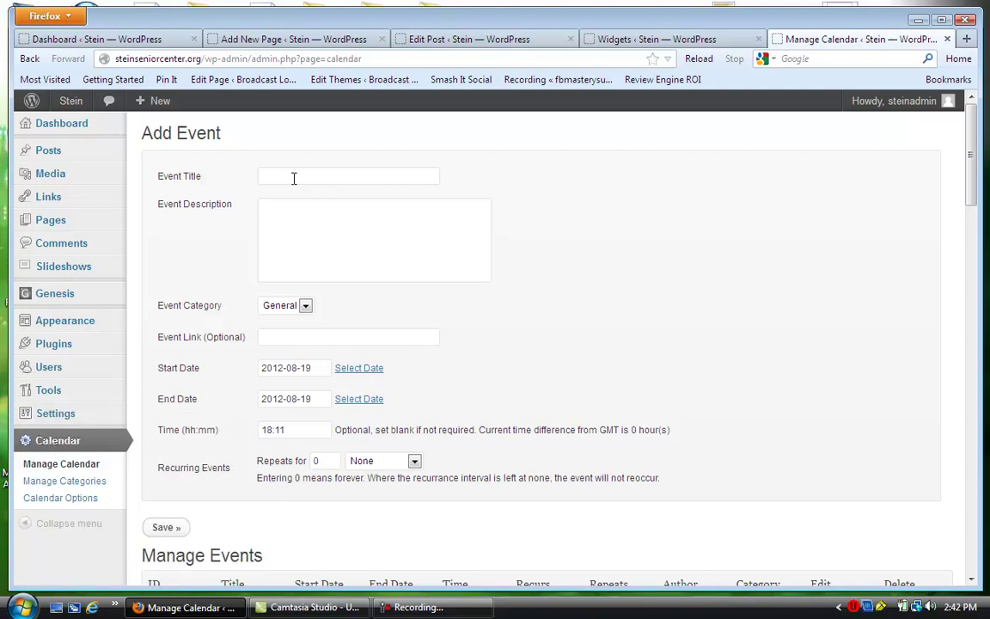
{"action": "left_click", "coordinate": [270, 175]}
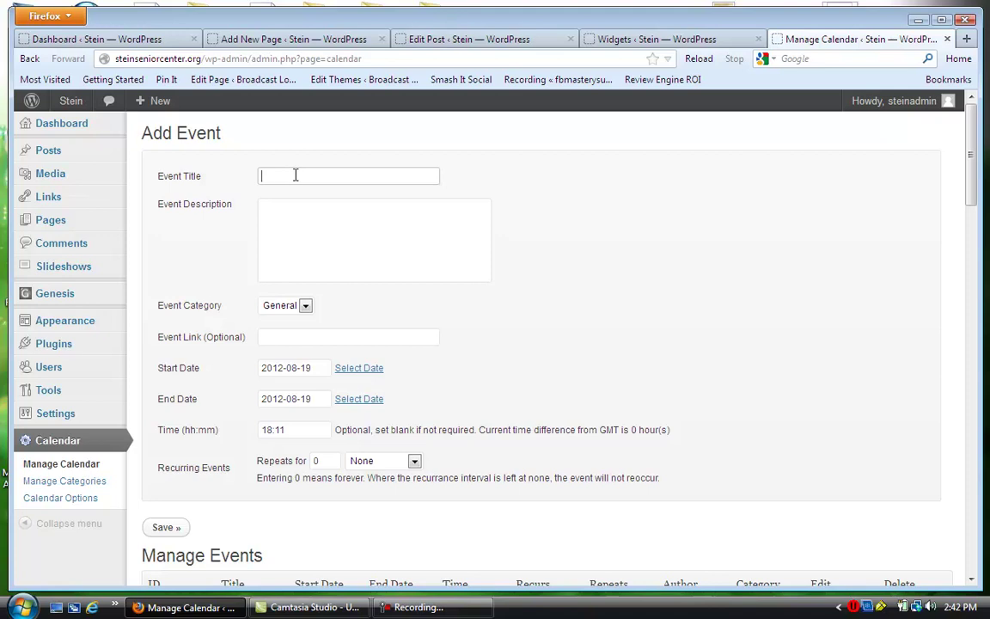
{"action": "left_click", "coordinate": [287, 232]}
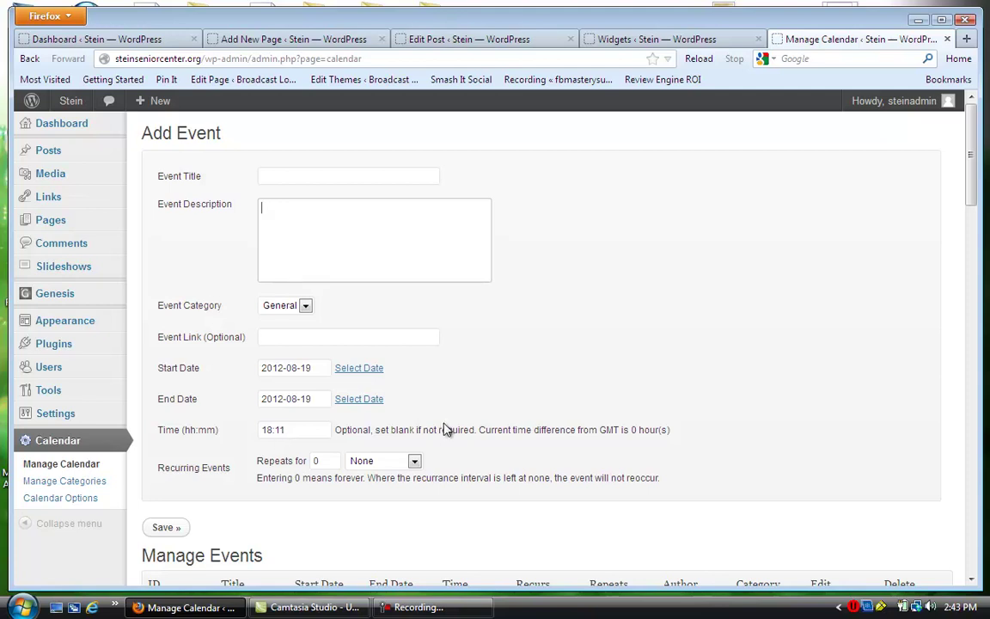
- Look through the calendar's list of existing events with their dates, times and edit and delete options
{"action": "scroll", "coordinate": [444, 429], "scroll_direction": "down", "scroll_amount": 7}
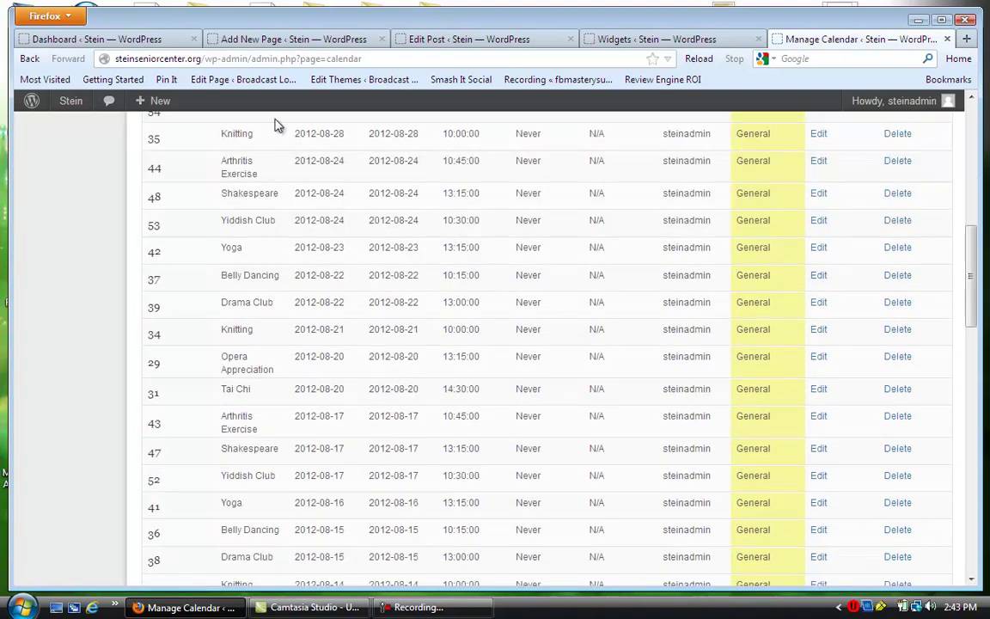
{"action": "scroll", "coordinate": [275, 125], "scroll_direction": "up", "scroll_amount": 7}
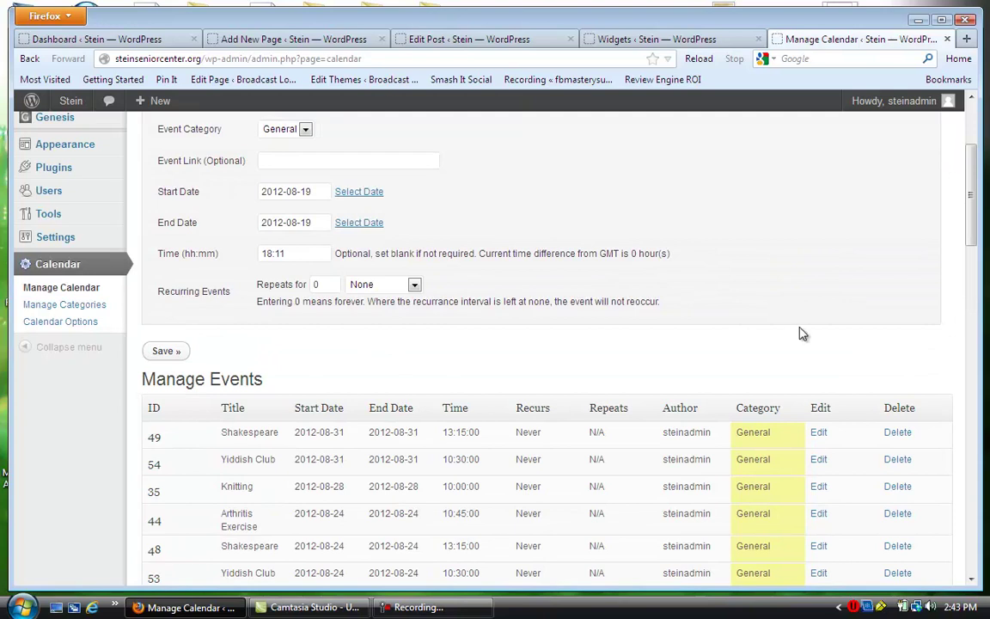
{"action": "scroll", "coordinate": [834, 302], "scroll_direction": "up", "scroll_amount": 4}
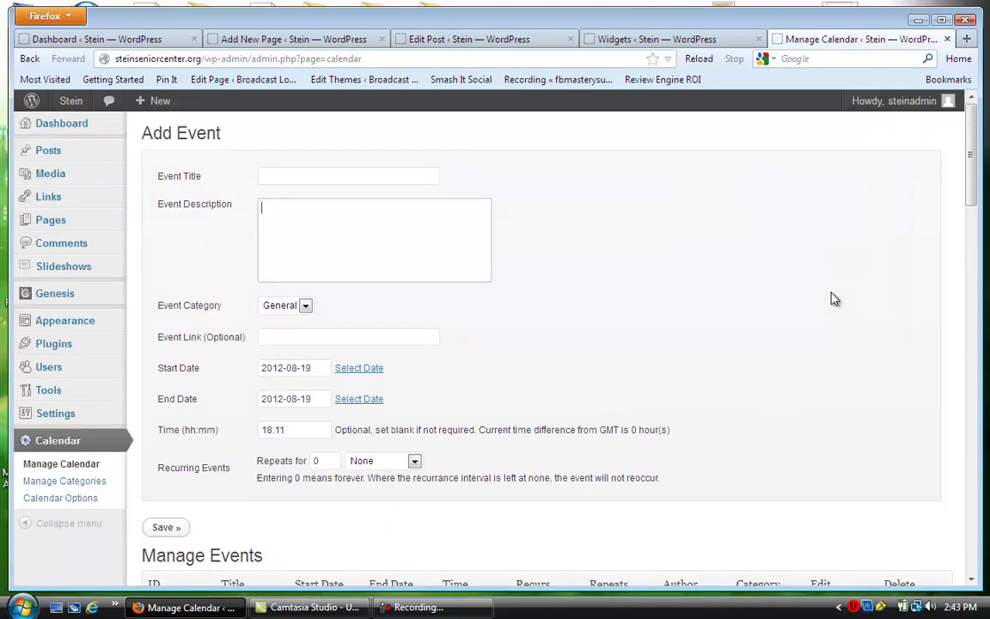
{"action": "scroll", "coordinate": [833, 299], "scroll_direction": "down", "scroll_amount": 12}
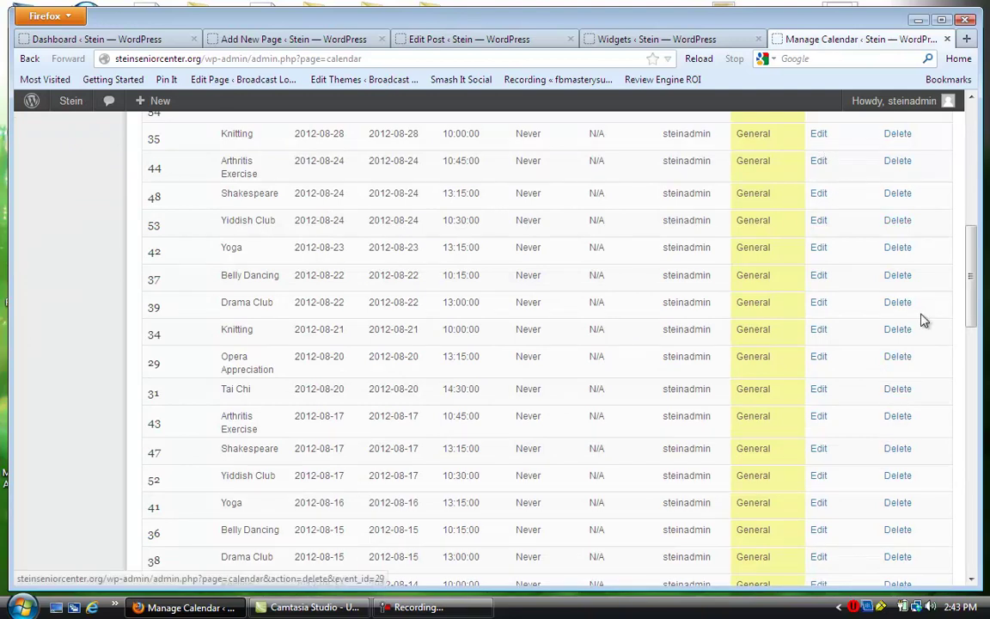
{"action": "scroll", "coordinate": [876, 250], "scroll_direction": "up", "scroll_amount": 12}
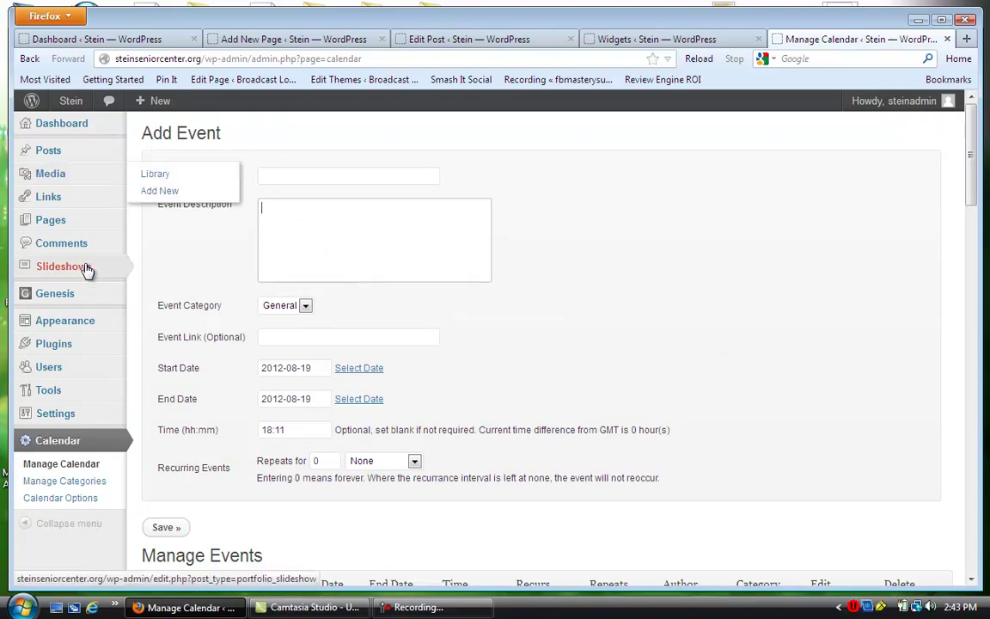
- Start a new slideshow and title it "new gallery"
{"action": "mouse_move", "coordinate": [95, 268]}
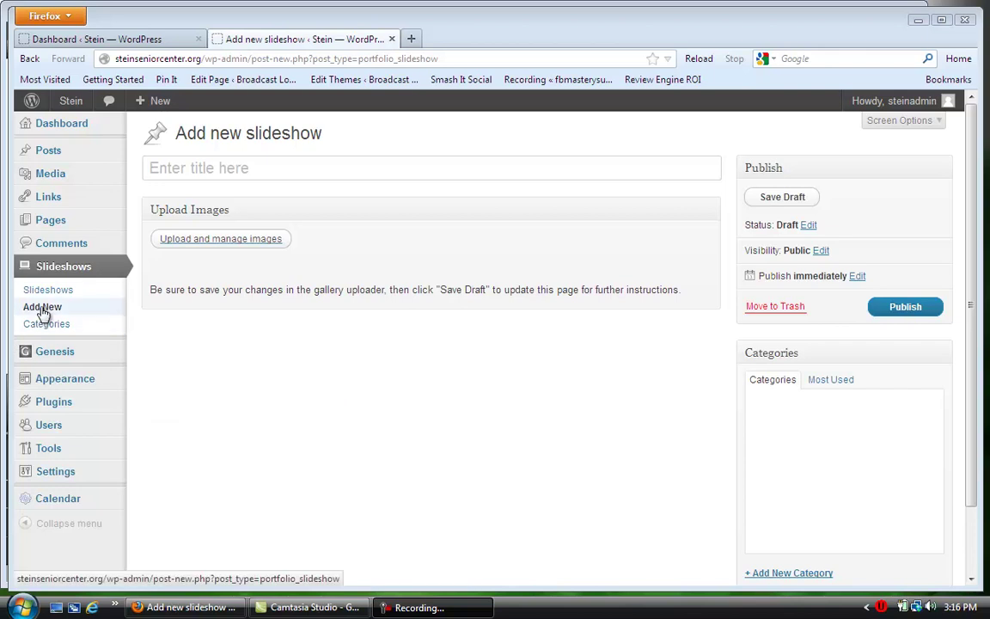
{"action": "left_click", "coordinate": [268, 164]}
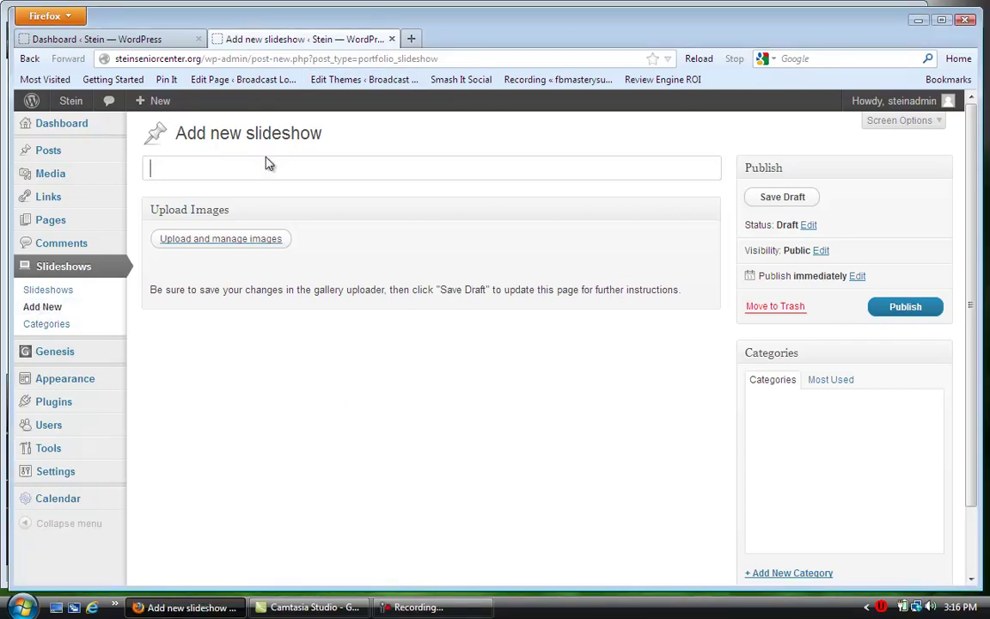
{"action": "type", "text": "new gallery"}
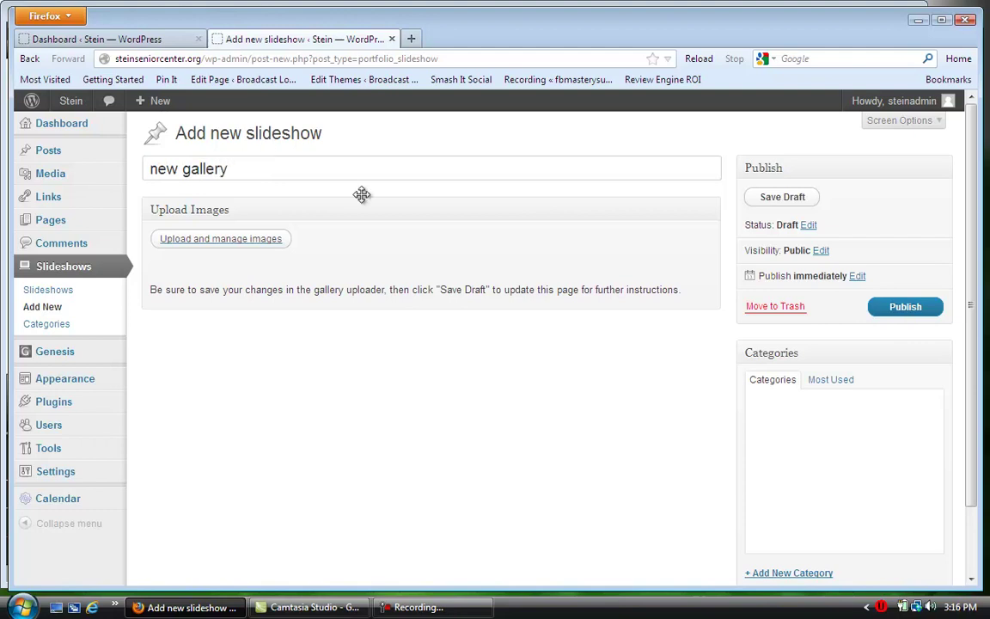
- Upload the bye-bye-birdie-telephone-graphic image from the computer's Desktop to the new slideshow
{"action": "left_click", "coordinate": [225, 243]}
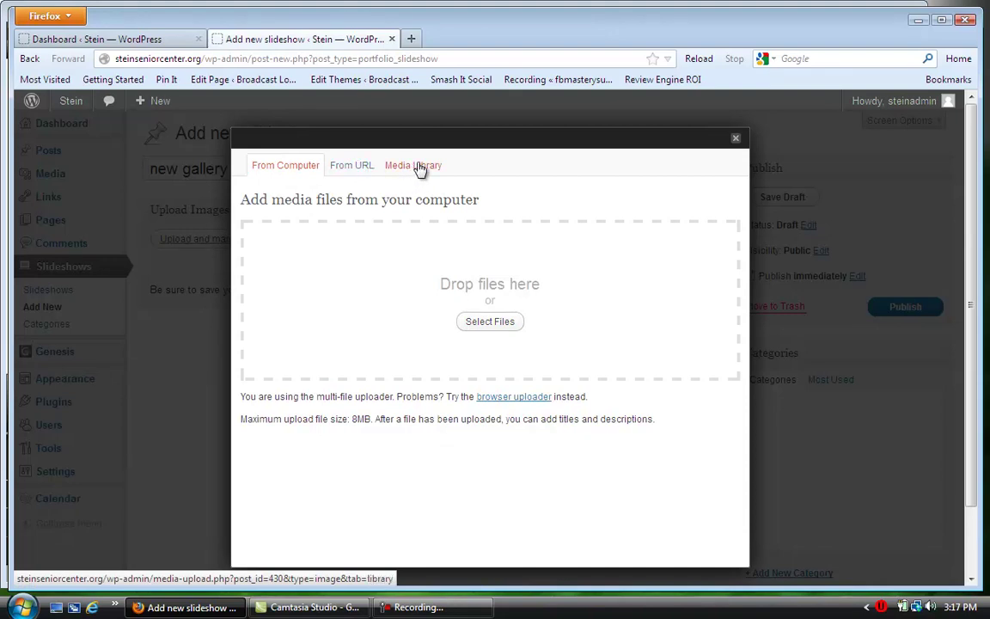
{"action": "left_click", "coordinate": [486, 321]}
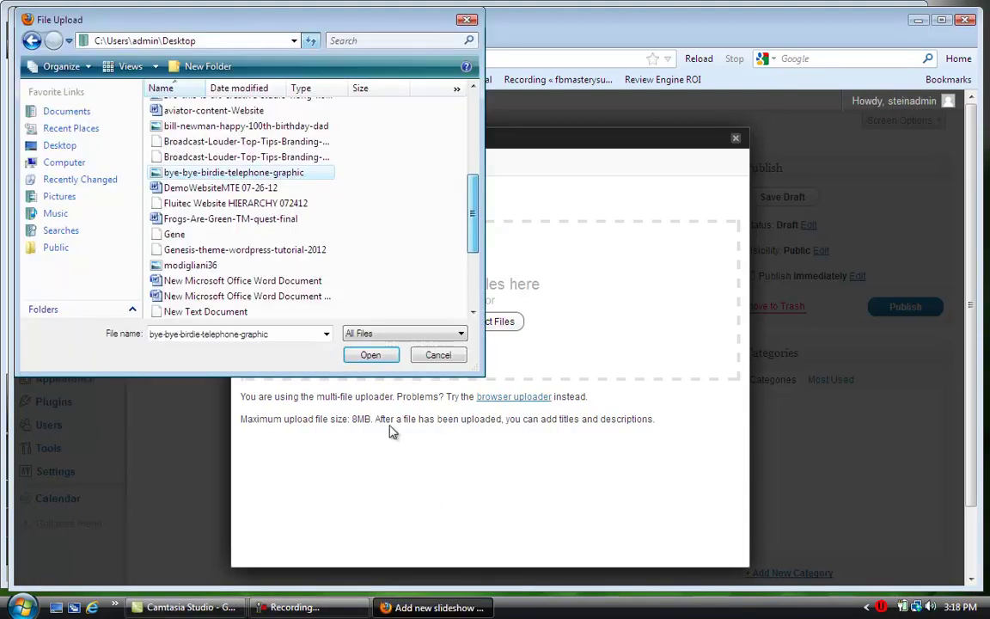
{"action": "left_click", "coordinate": [370, 359]}
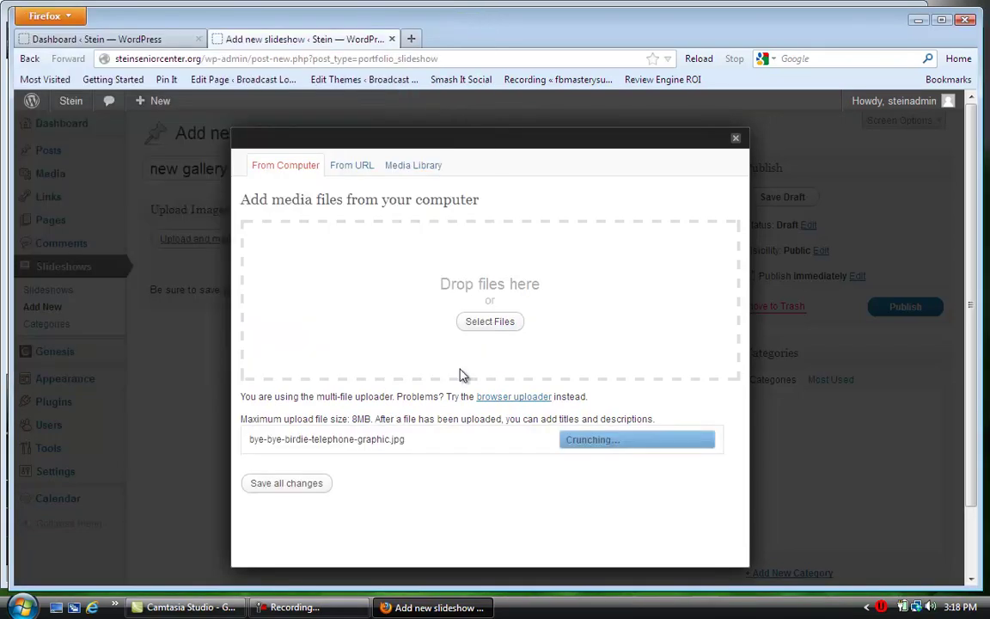
- Save the uploaded bye-bye-birdie-telephone-graphic image to the slideshow's gallery, keeping its title, alignment and size settings
{"action": "scroll", "coordinate": [795, 416], "scroll_direction": "down", "scroll_amount": 2}
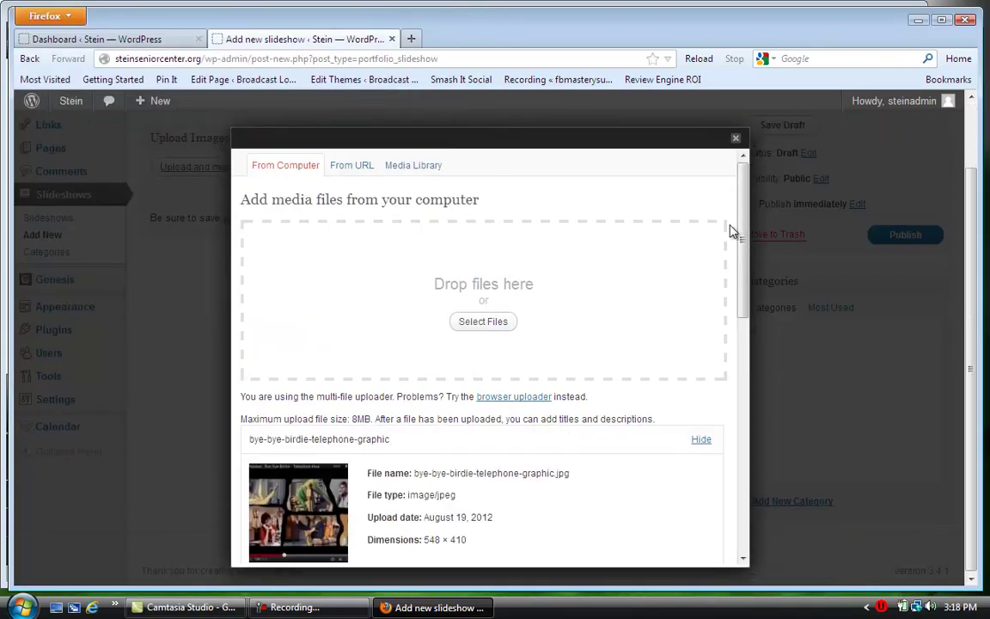
{"action": "left_click_drag", "start_coordinate": [744, 236], "coordinate": [762, 394]}
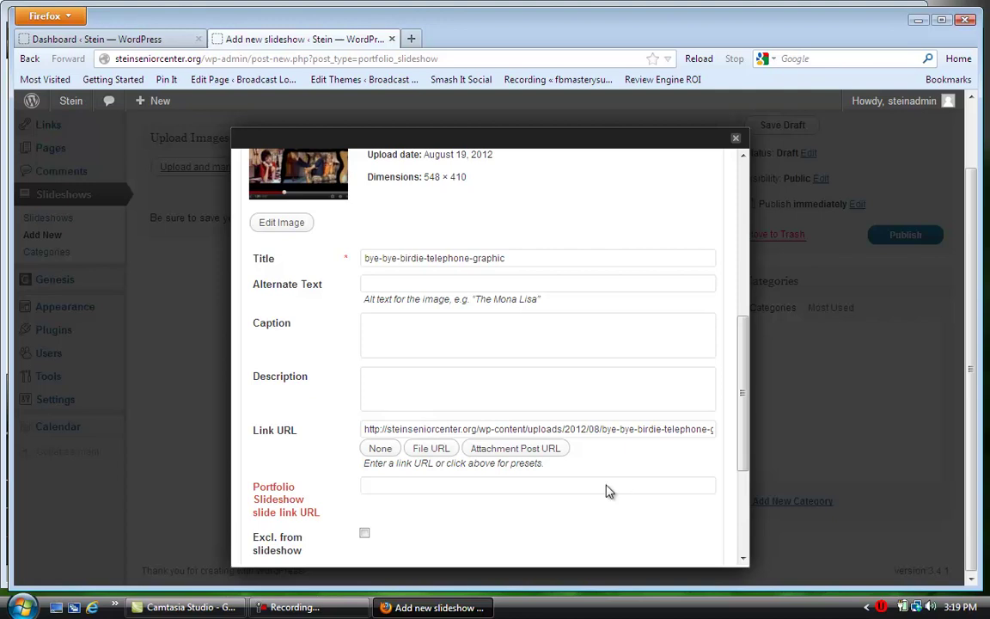
{"action": "scroll", "coordinate": [608, 491], "scroll_direction": "down", "scroll_amount": 4}
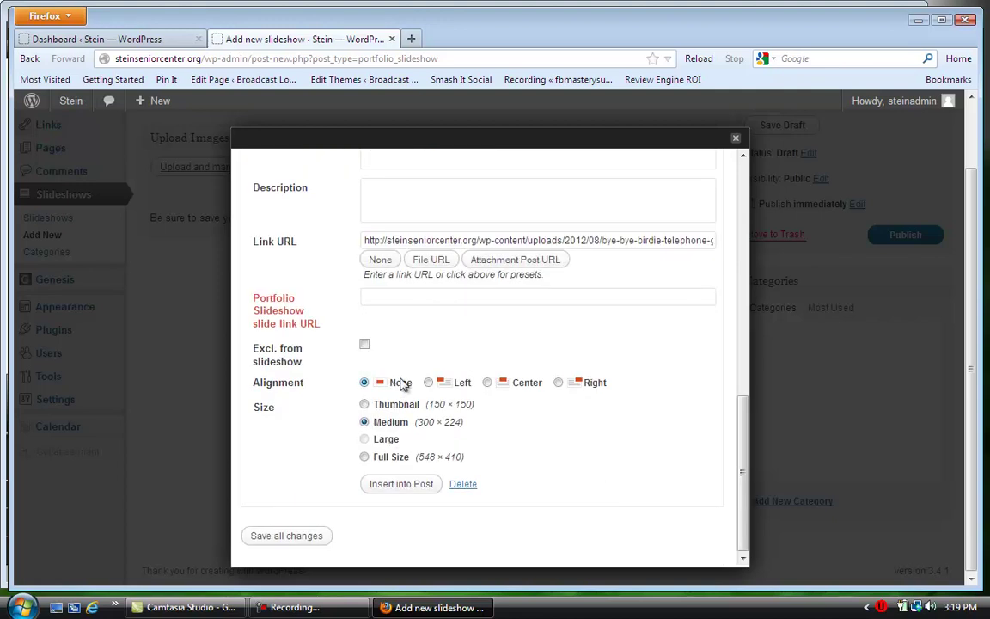
{"action": "left_click", "coordinate": [278, 536]}
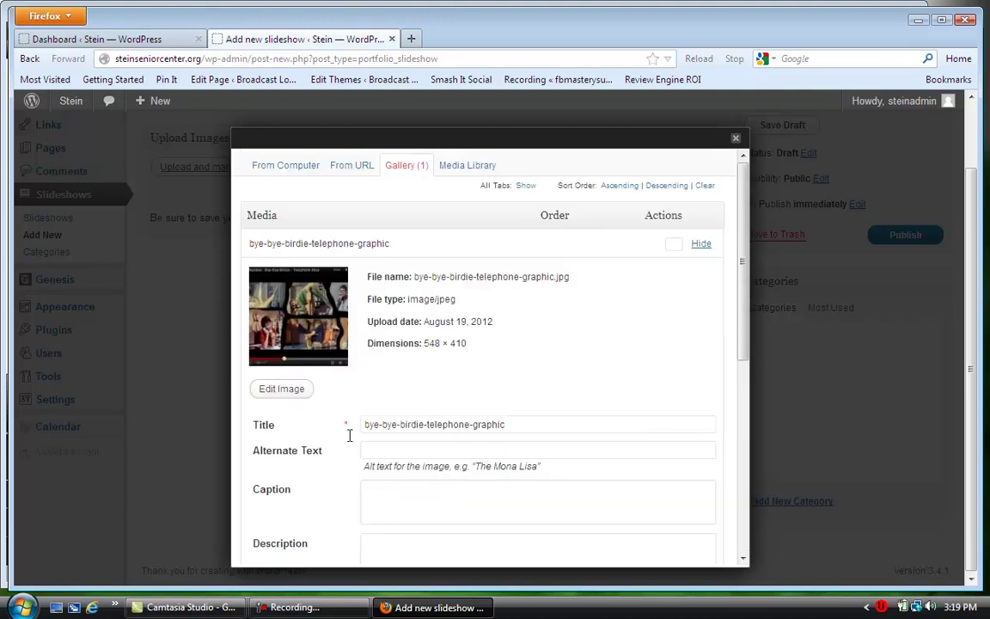
- Insert the gallery image into the post at Medium size with no alignment, and save the slideshow as a draft
{"action": "scroll", "coordinate": [510, 416], "scroll_direction": "down", "scroll_amount": 7}
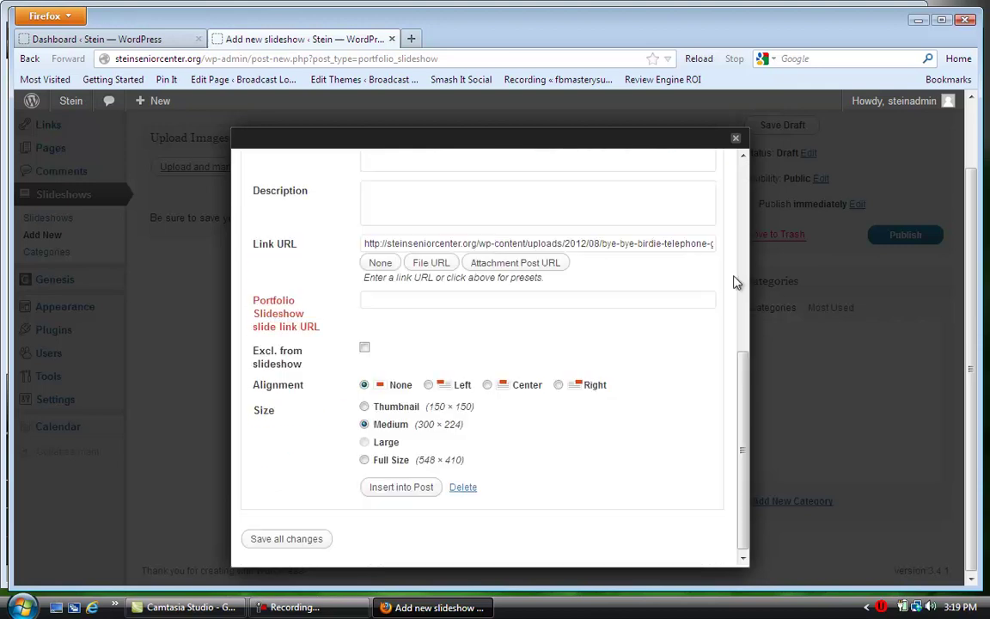
{"action": "left_click", "coordinate": [406, 487]}
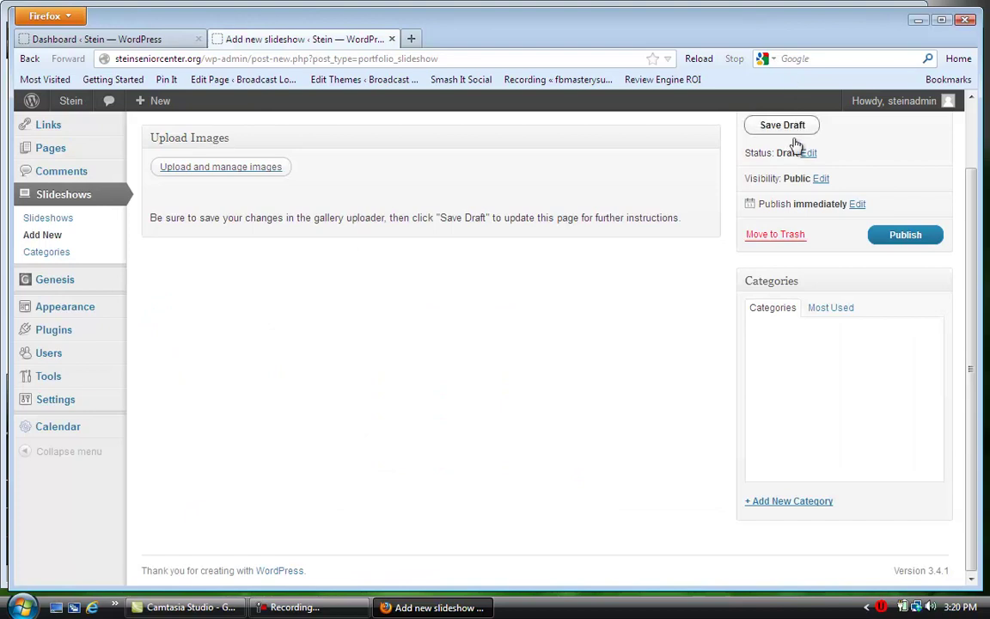
{"action": "left_click", "coordinate": [763, 129]}
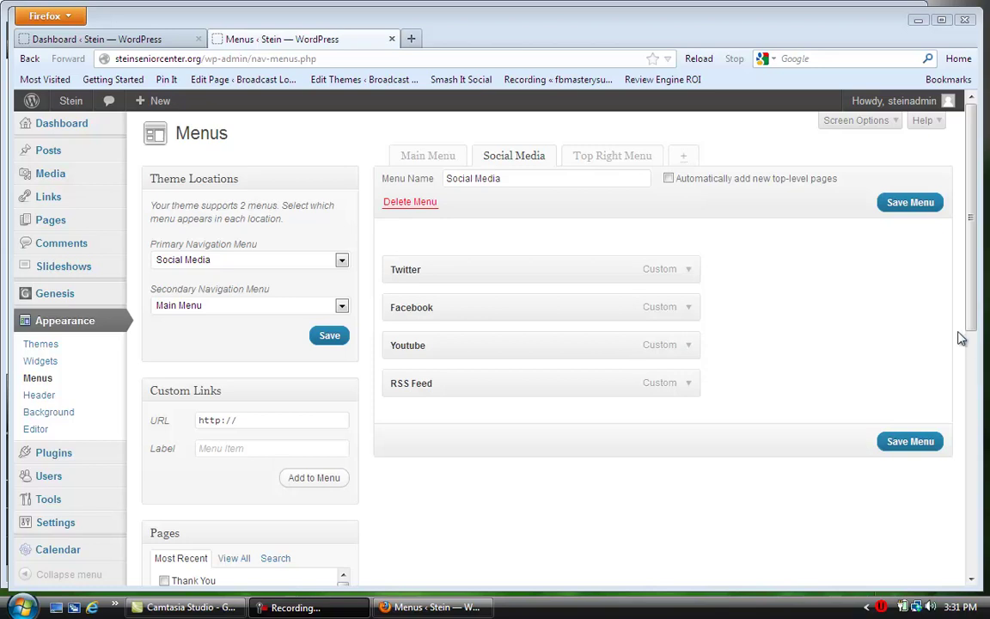
- View the items of the site's Main Menu, Social Media menu and Top Right Menu in turn
{"action": "left_click", "coordinate": [415, 159]}
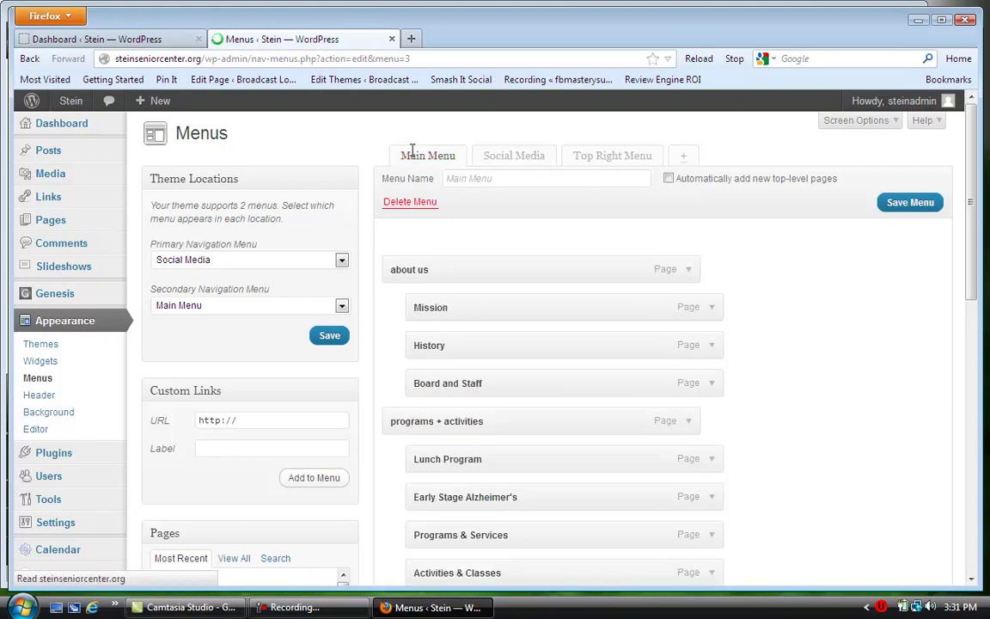
{"action": "left_click", "coordinate": [526, 158]}
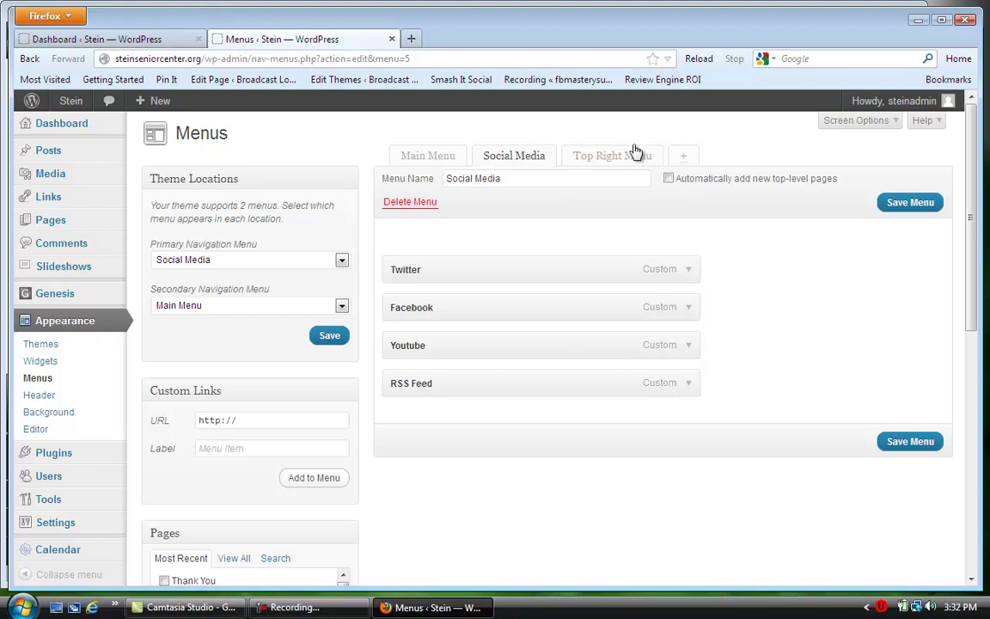
{"action": "left_click", "coordinate": [611, 155]}
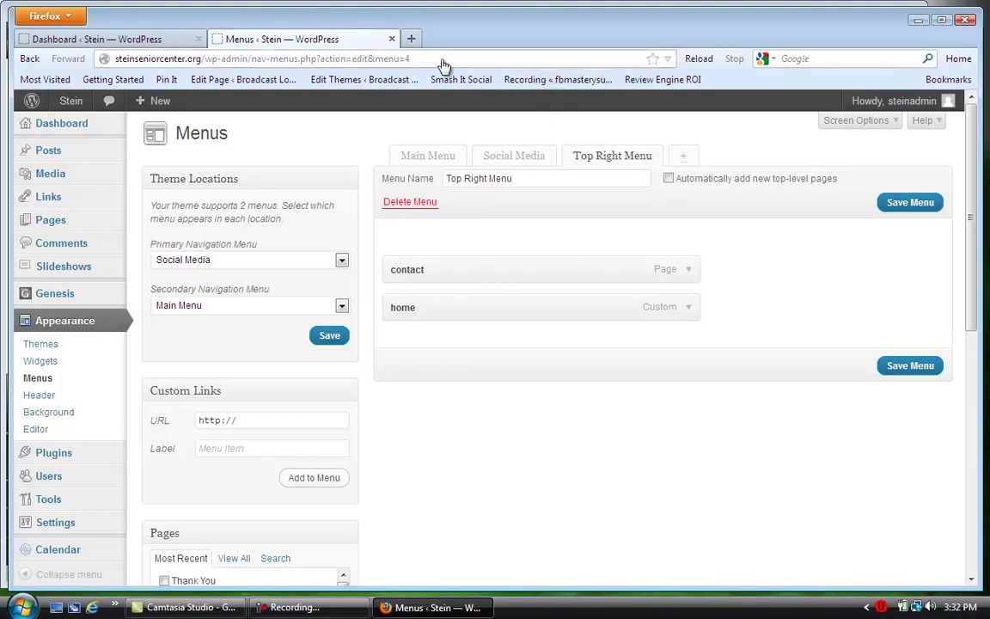
- Examine the Main Menu's full structure of parent items and subpages, along with the pages and categories available to add
{"action": "left_click", "coordinate": [413, 157]}
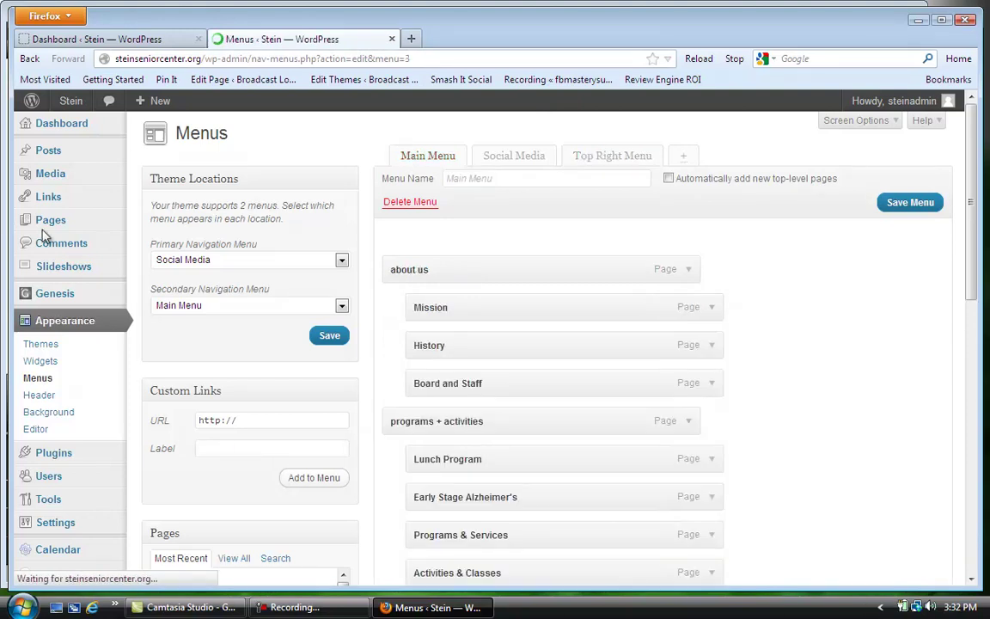
{"action": "mouse_move", "coordinate": [62, 226]}
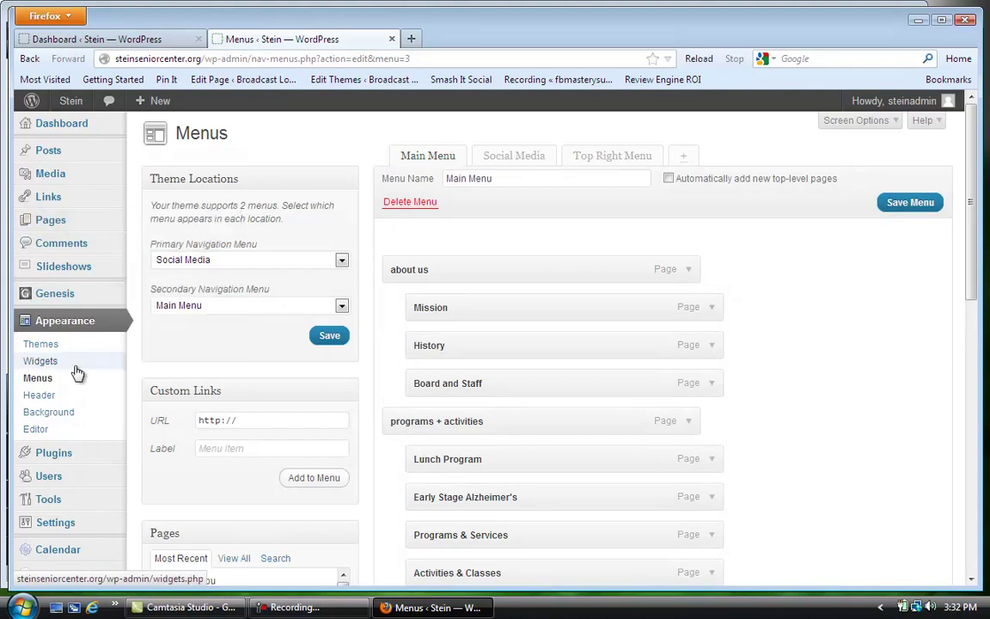
{"action": "scroll", "coordinate": [76, 372], "scroll_direction": "down", "scroll_amount": 8}
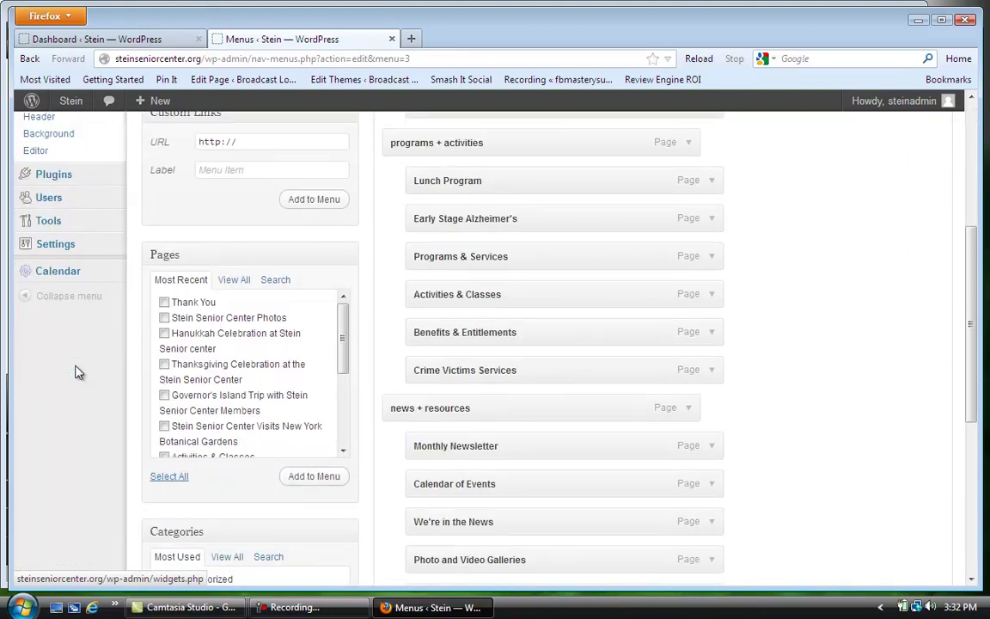
{"action": "scroll", "coordinate": [76, 372], "scroll_direction": "up", "scroll_amount": 2}
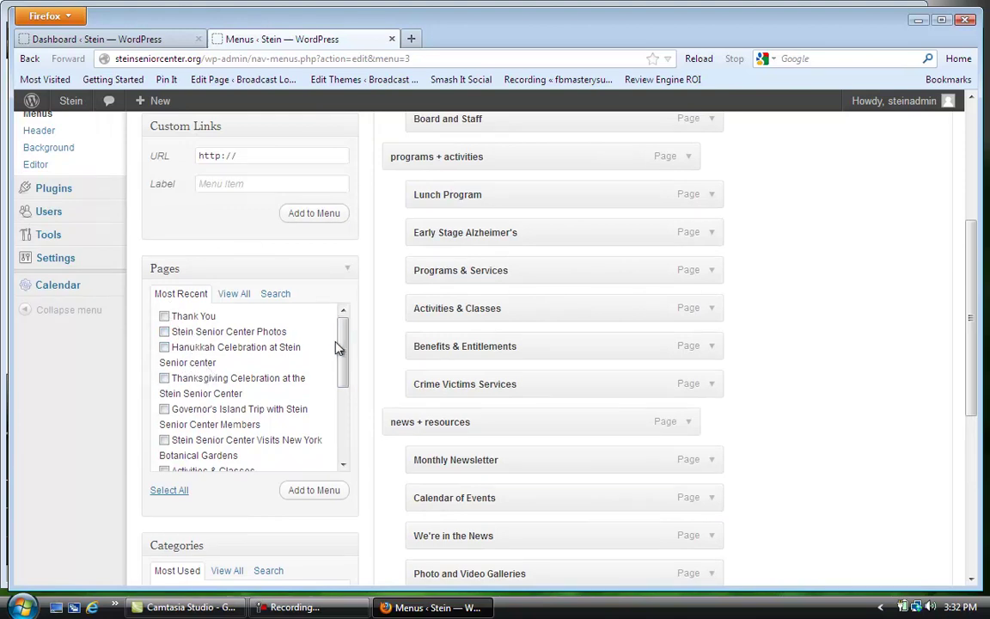
{"action": "left_click_drag", "start_coordinate": [338, 348], "coordinate": [343, 418]}
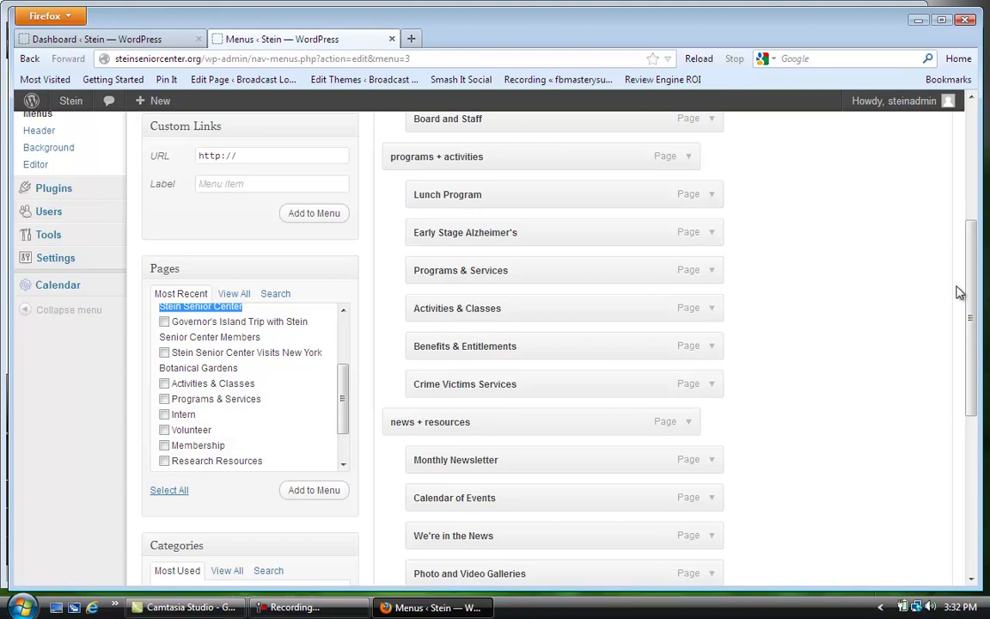
{"action": "scroll", "coordinate": [986, 334], "scroll_direction": "down", "scroll_amount": 5}
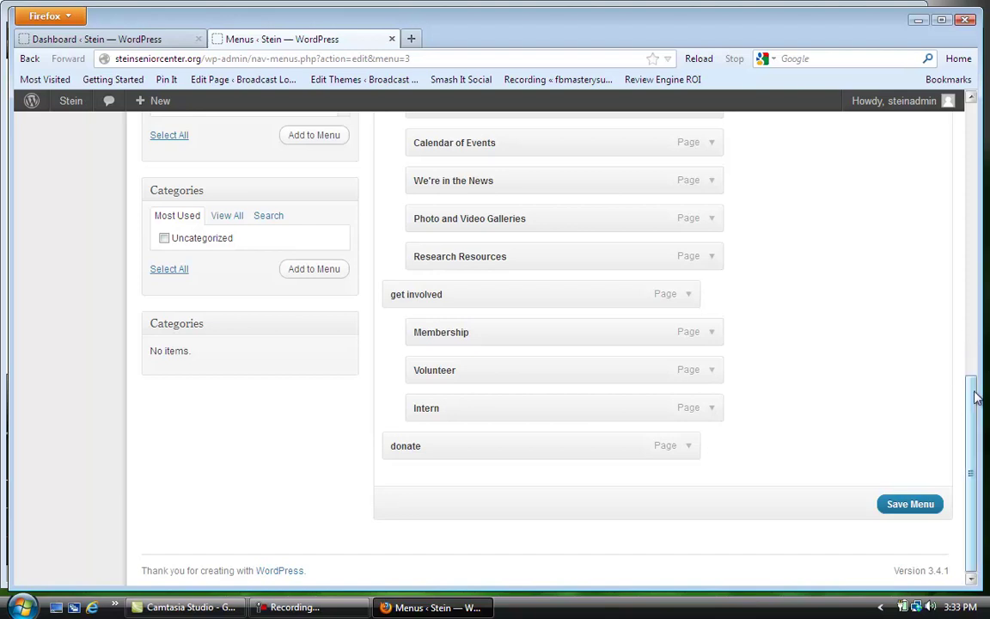
{"action": "left_click_drag", "start_coordinate": [976, 397], "coordinate": [968, 297]}
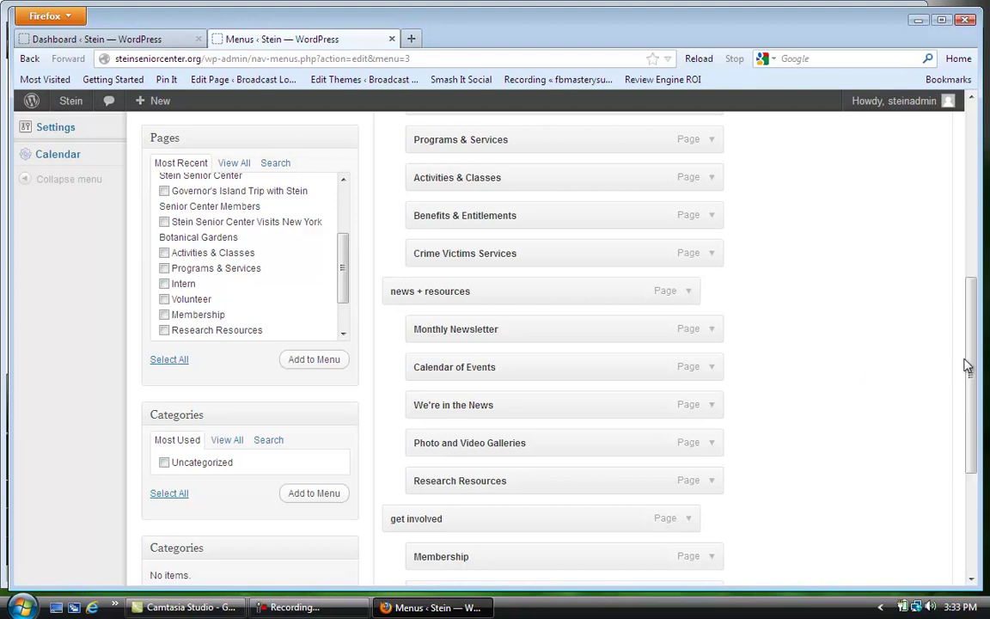
{"action": "scroll", "coordinate": [932, 232], "scroll_direction": "up", "scroll_amount": 5}
{"action": "scroll", "coordinate": [929, 215], "scroll_direction": "up", "scroll_amount": 4}
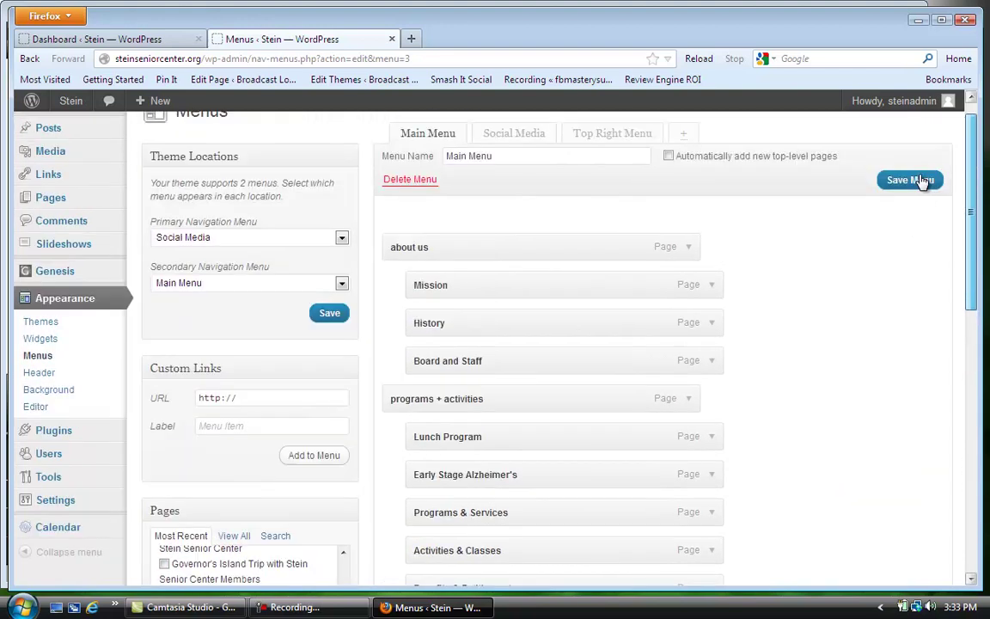